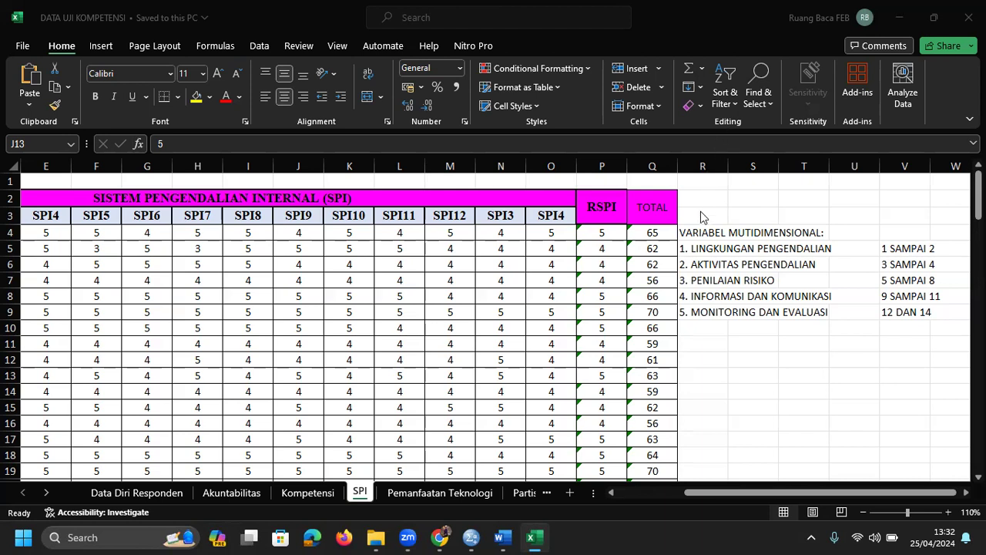
# - Review the five dimensions of the internal control variable listed beside the table on the SPI sheet
pyautogui.click(699, 234)
pyautogui.click(699, 232)
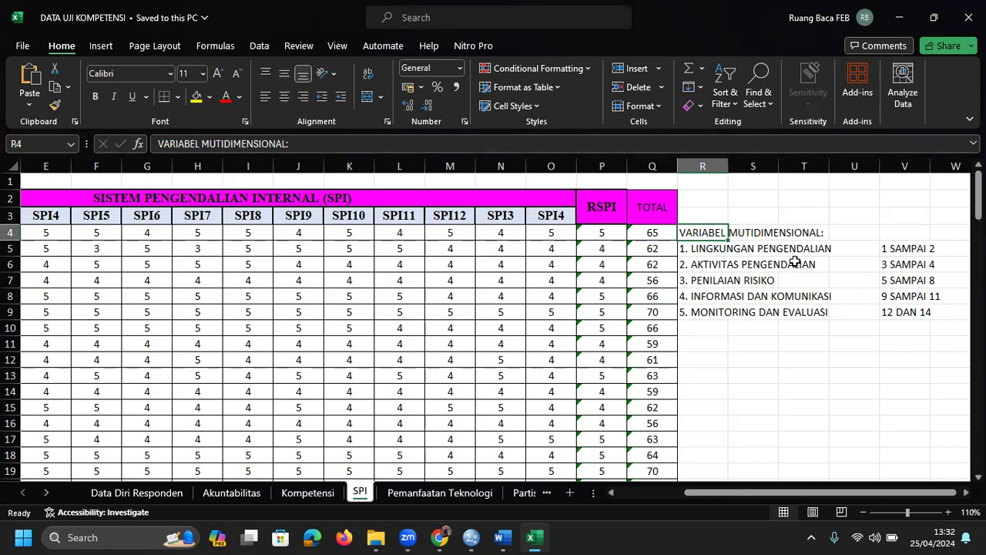
pyautogui.click(688, 250)
pyautogui.click(703, 266)
pyautogui.click(701, 281)
pyautogui.click(701, 297)
pyautogui.click(705, 310)
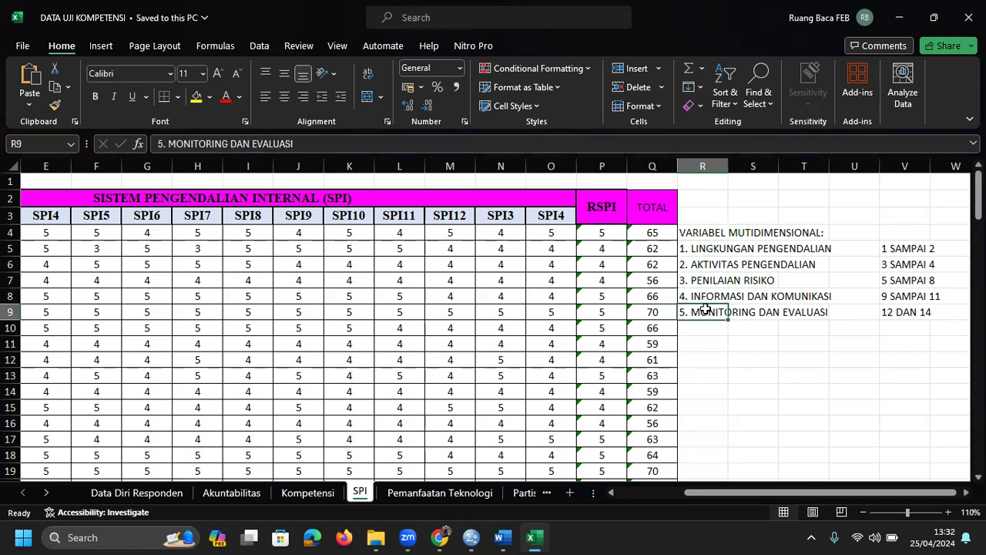
pyautogui.click(709, 250)
pyautogui.click(707, 264)
pyautogui.click(705, 279)
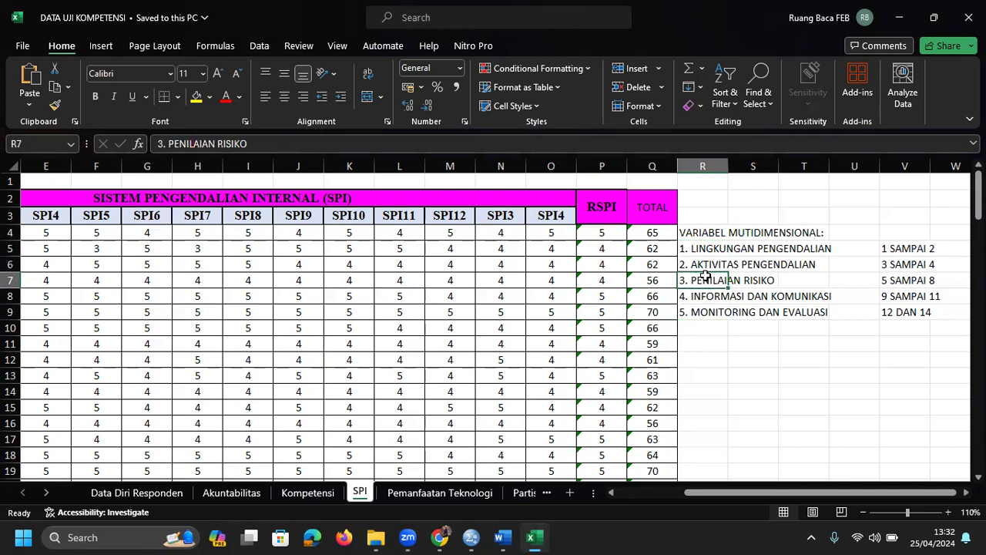
pyautogui.click(705, 294)
pyautogui.click(699, 315)
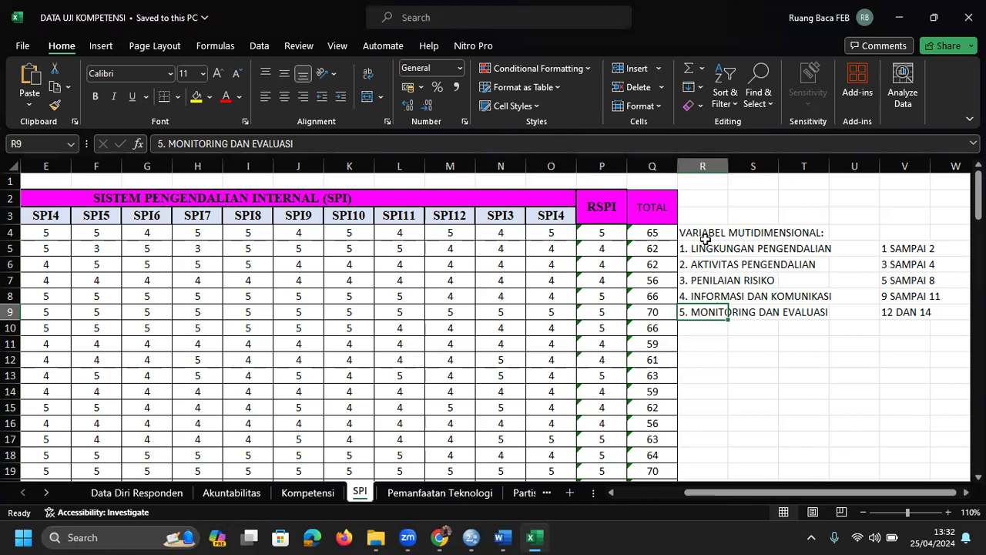
# - Examine the SPI item headings from first to last and compare them with the item ranges noted beside each dimension
pyautogui.moveTo(718, 497); pyautogui.dragTo(653, 494)
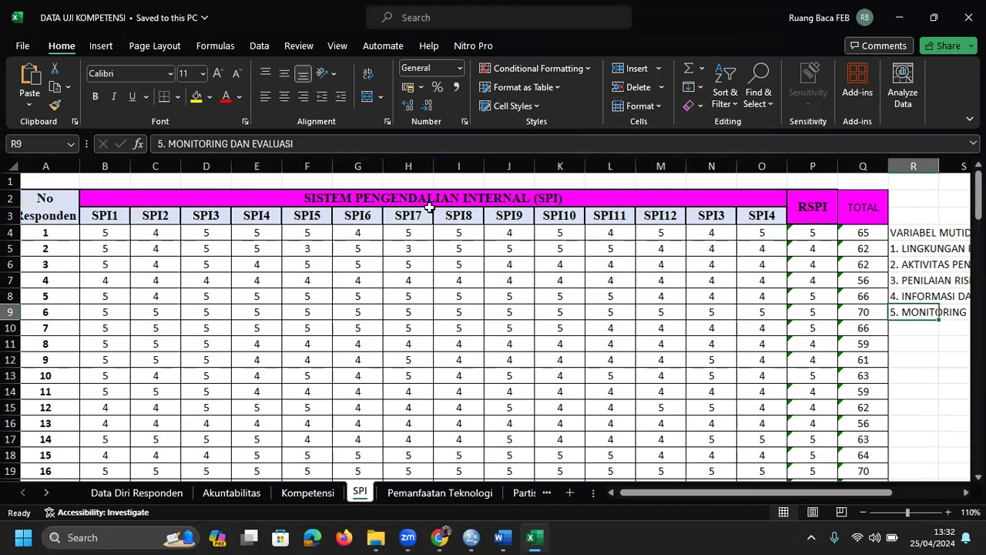
pyautogui.click(108, 216)
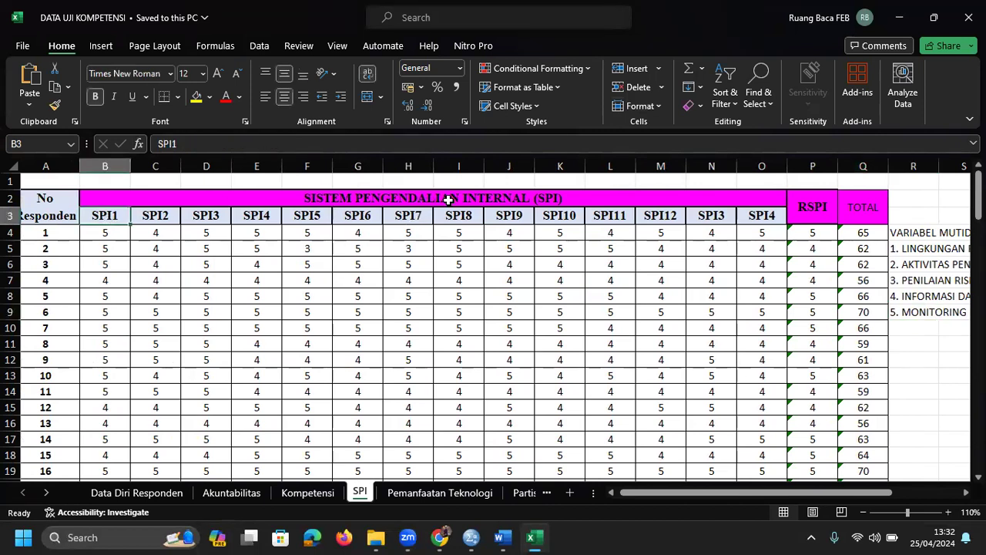
pyautogui.click(761, 216)
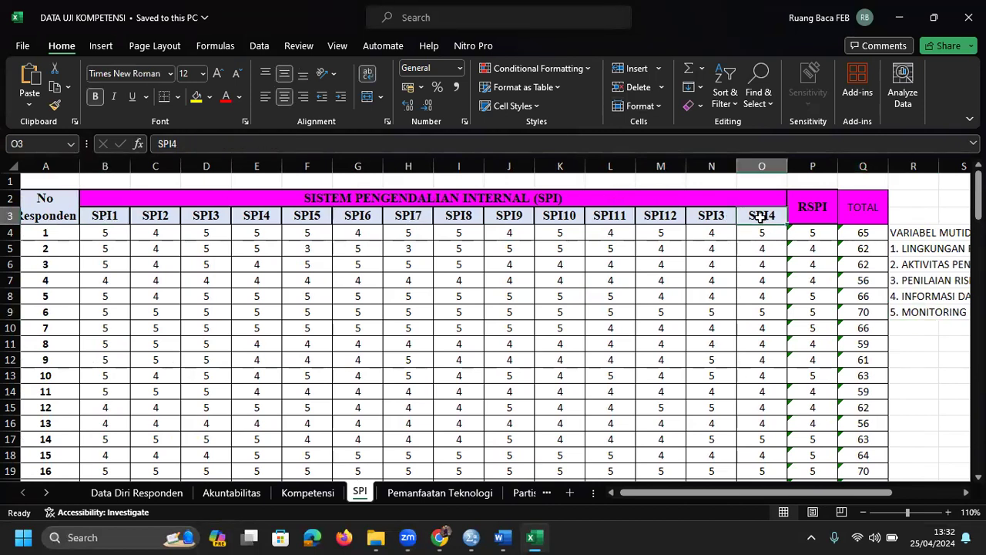
pyautogui.moveTo(685, 493); pyautogui.dragTo(762, 493)
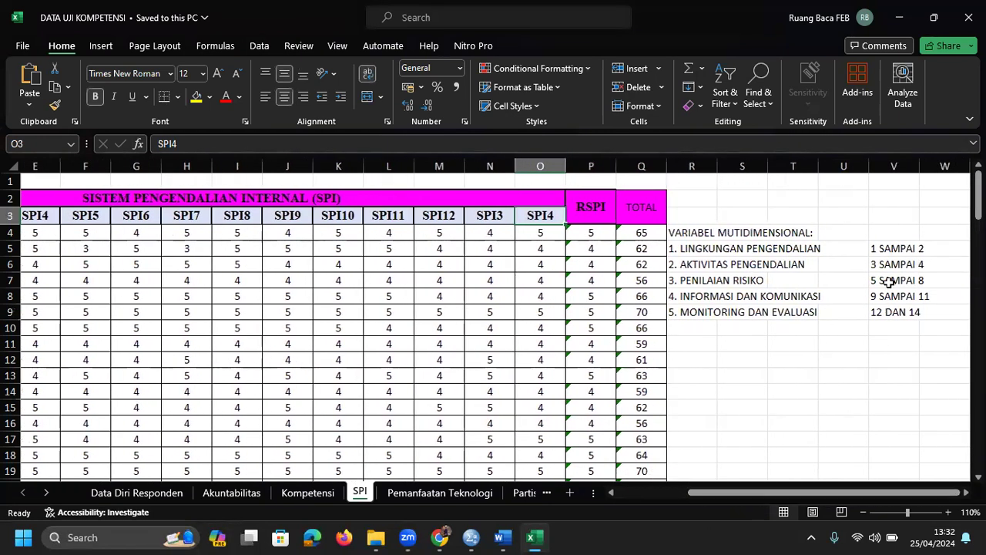
pyautogui.click(707, 252)
pyautogui.click(694, 265)
pyautogui.click(691, 281)
pyautogui.click(693, 297)
pyautogui.click(692, 314)
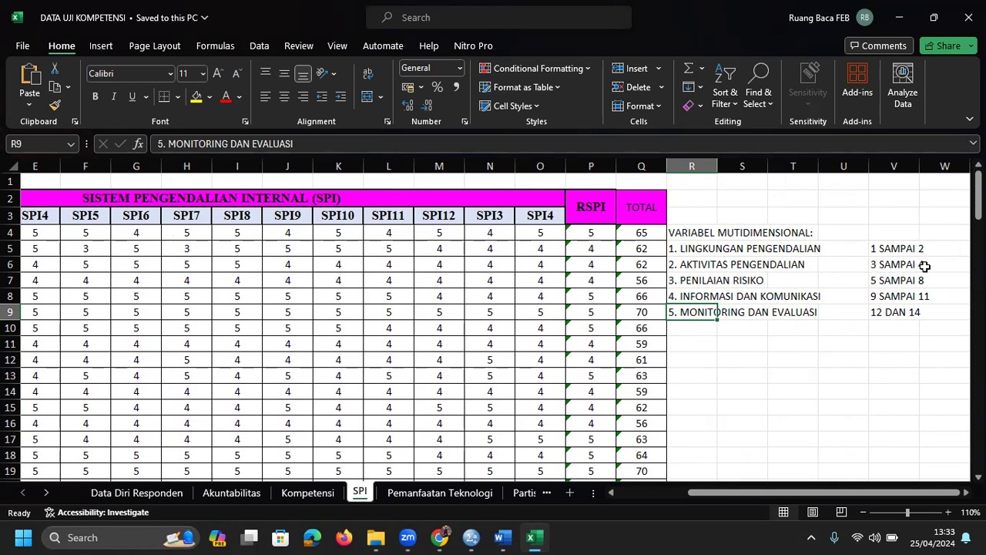
pyautogui.click(878, 314)
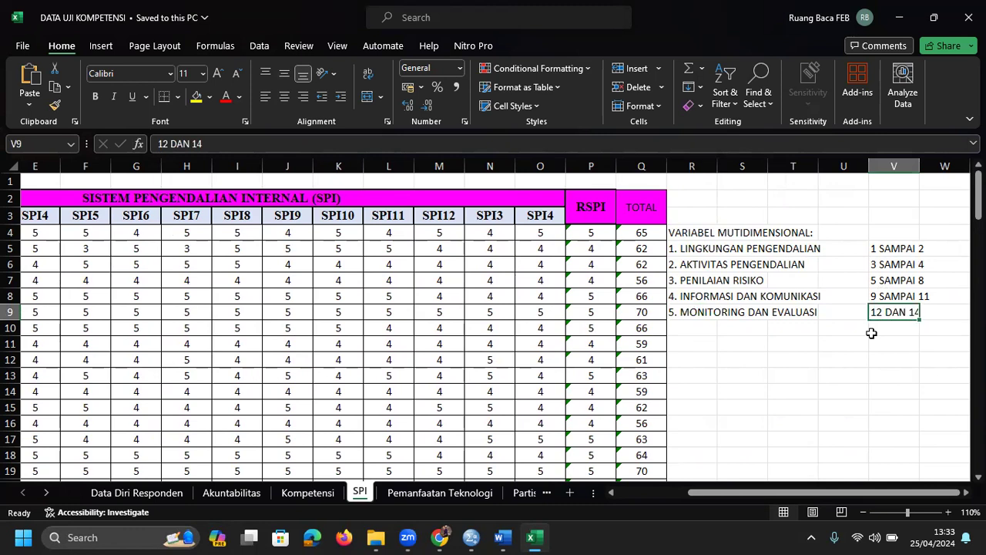
# - Switch to the KUESIONER UJI KUALITAS DATA document in Word and read the Sistem Pengendalian Internal statements 1 to 14
pyautogui.click(504, 537)
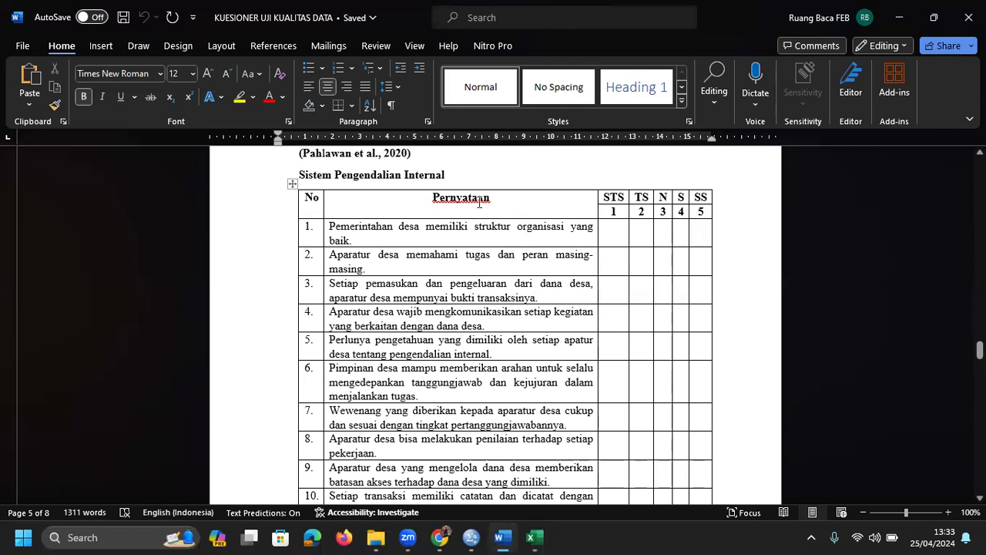
pyautogui.click(358, 240)
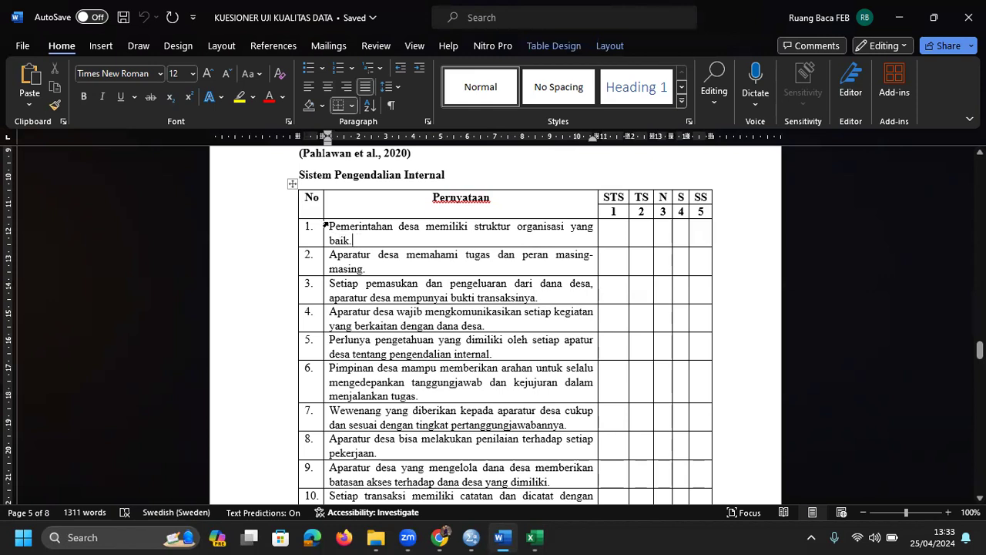
pyautogui.moveTo(331, 225); pyautogui.dragTo(374, 267)
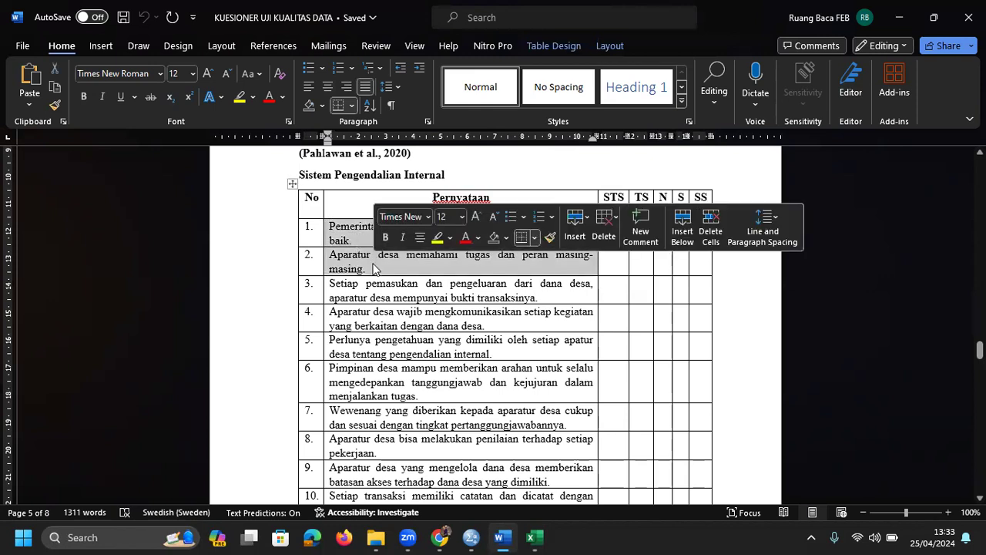
pyautogui.click(225, 226)
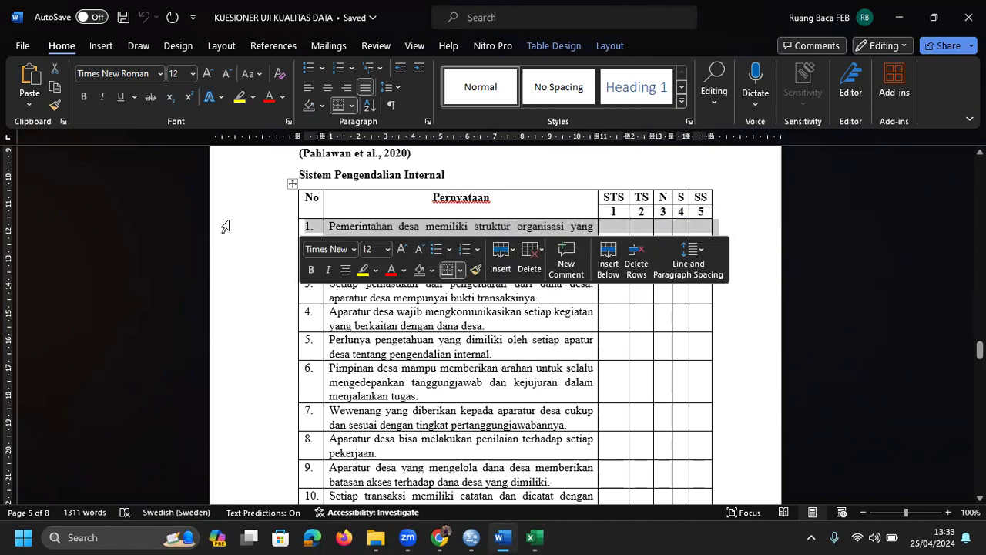
pyautogui.click(343, 224)
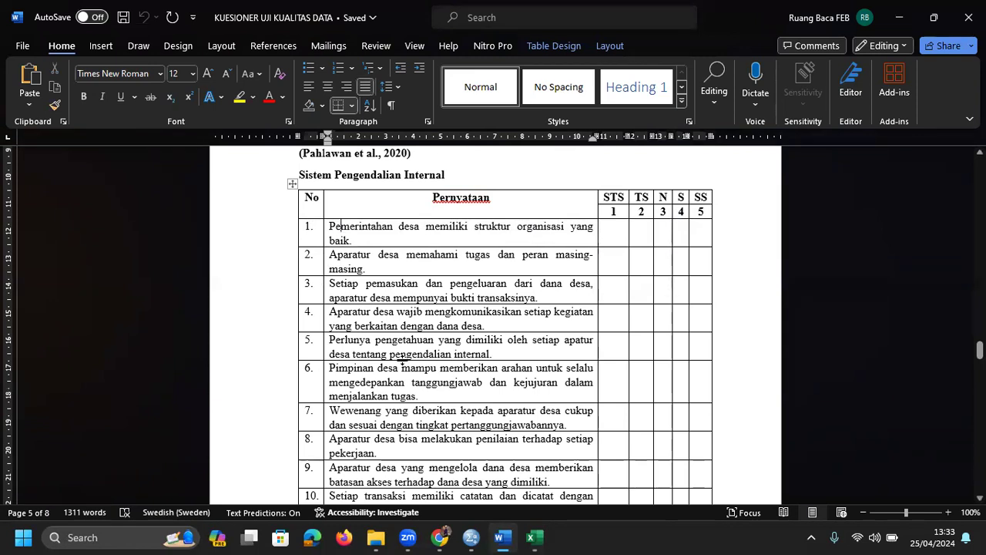
pyautogui.scroll(-1, 405, 362)
pyautogui.scroll(-7, 404, 363)
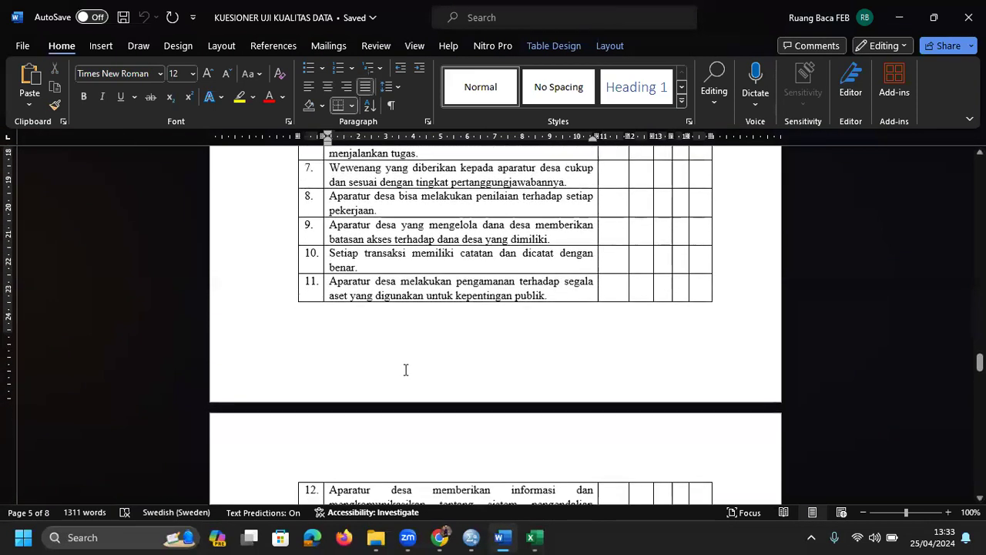
pyautogui.scroll(-1, 405, 370)
pyautogui.click(427, 379)
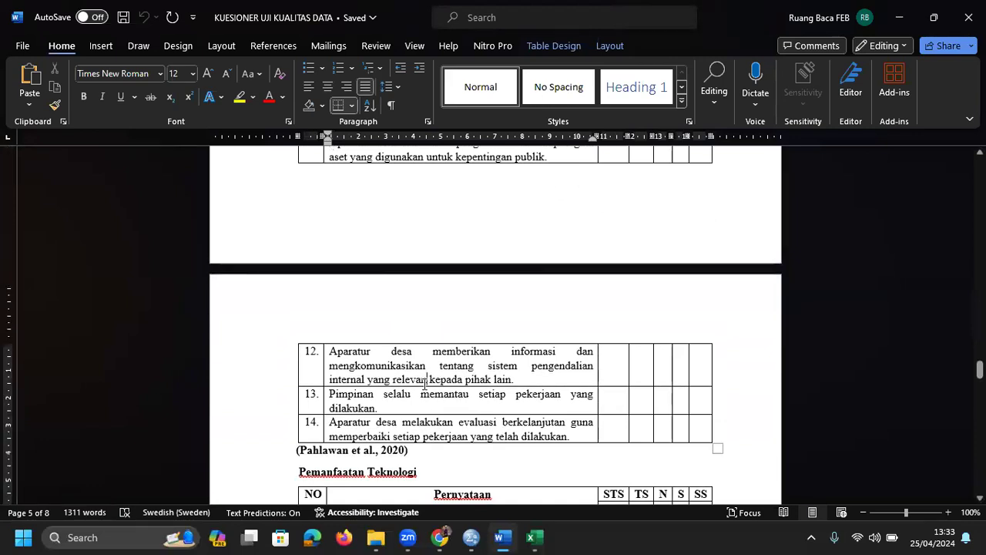
# - Switch to the UJI KUALITAS DATA.sav dataset in SPSS and view the SPI item columns
pyautogui.moveTo(471, 537)
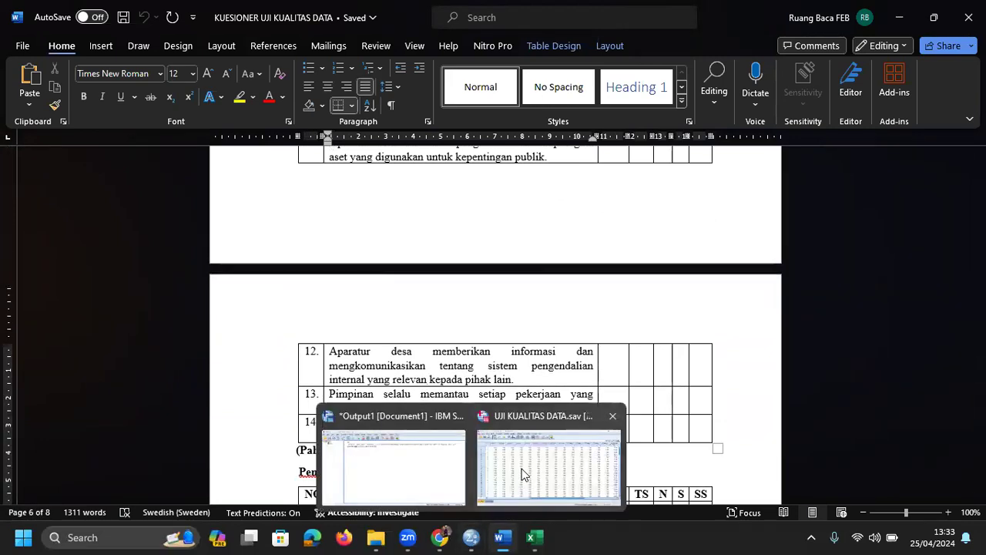
pyautogui.click(535, 537)
pyautogui.moveTo(472, 537)
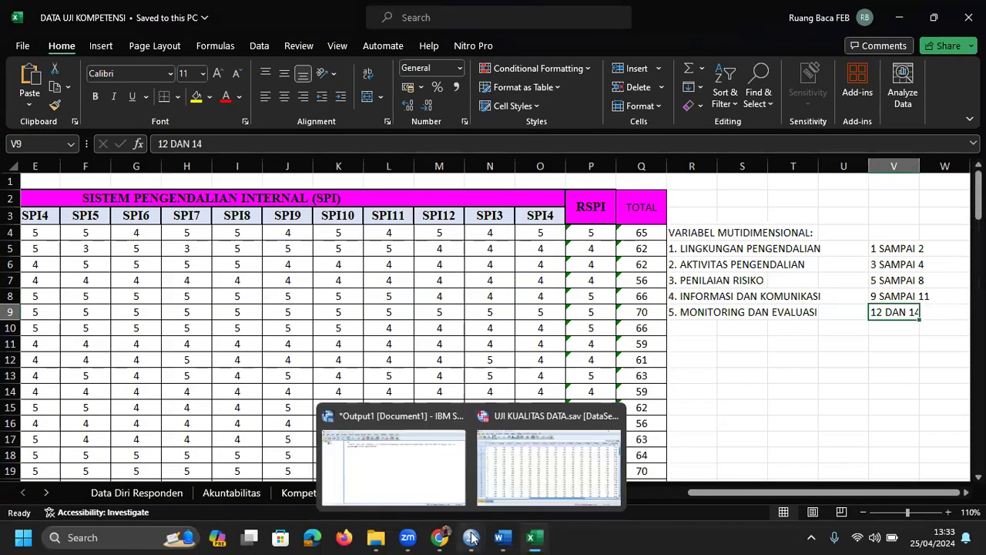
pyautogui.click(542, 474)
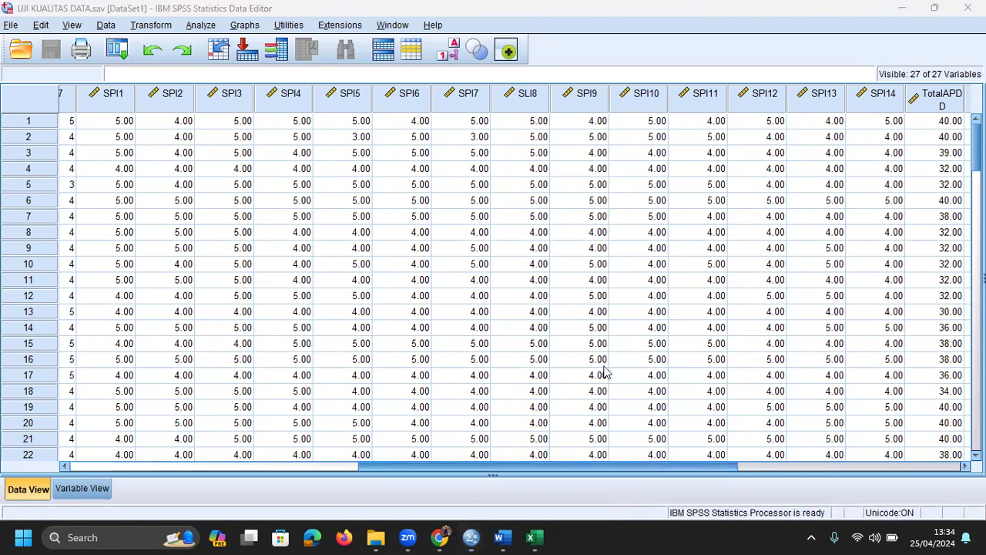
pyautogui.click(112, 72)
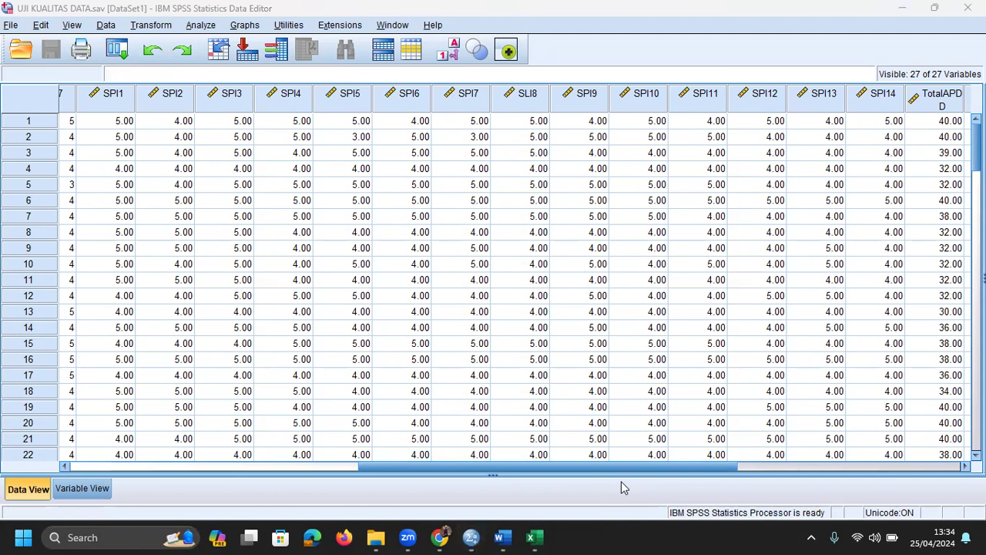
pyautogui.click(615, 538)
pyautogui.click(197, 68)
pyautogui.click(535, 538)
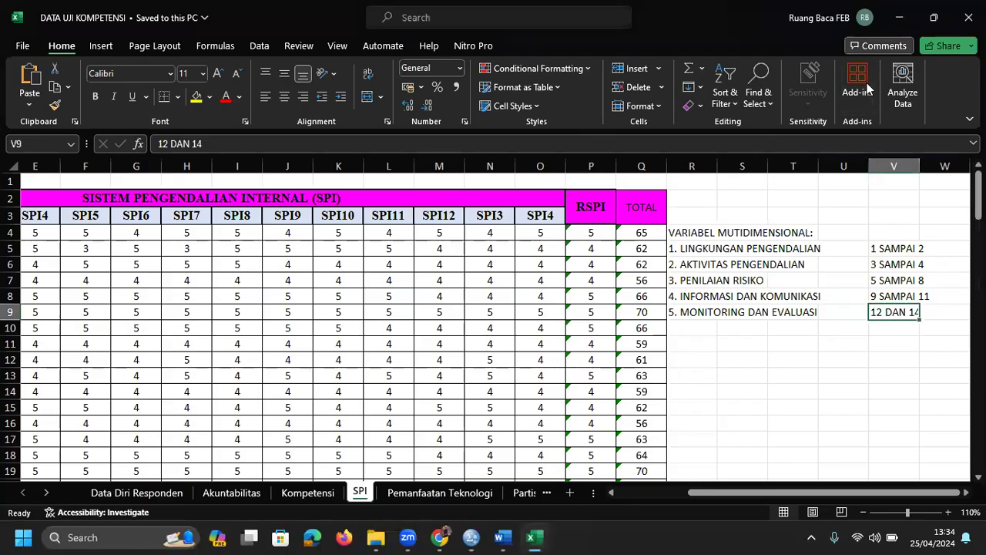
pyautogui.click(867, 88)
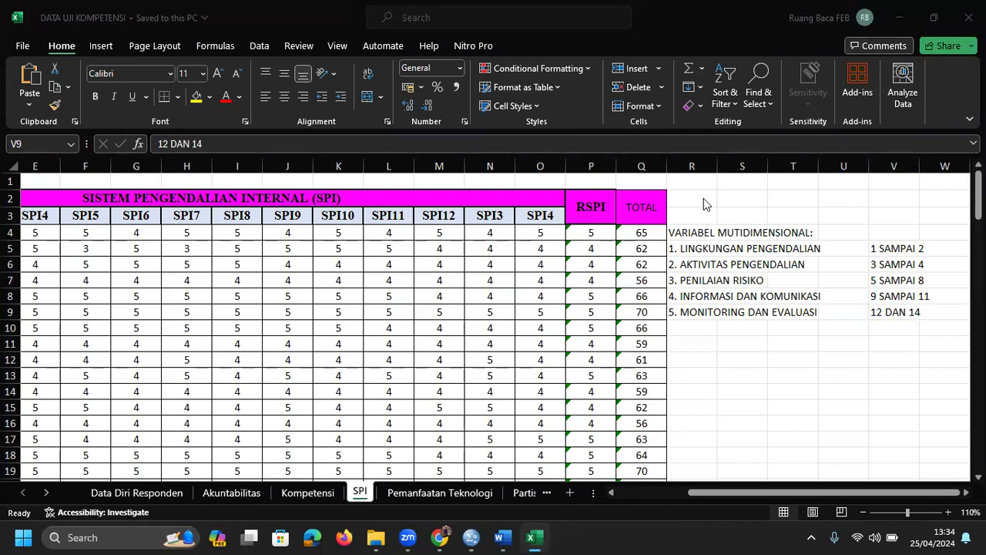
pyautogui.click(791, 375)
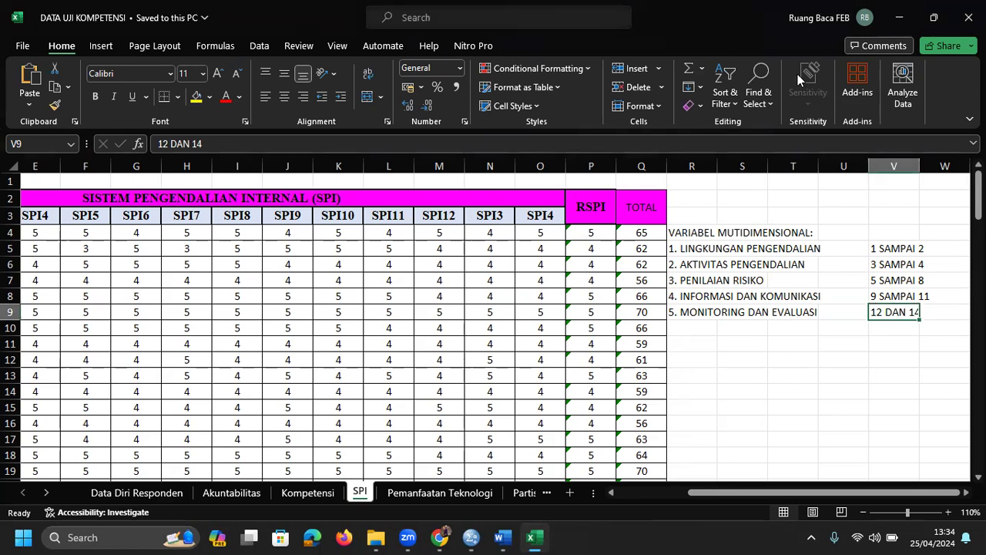
pyautogui.click(656, 533)
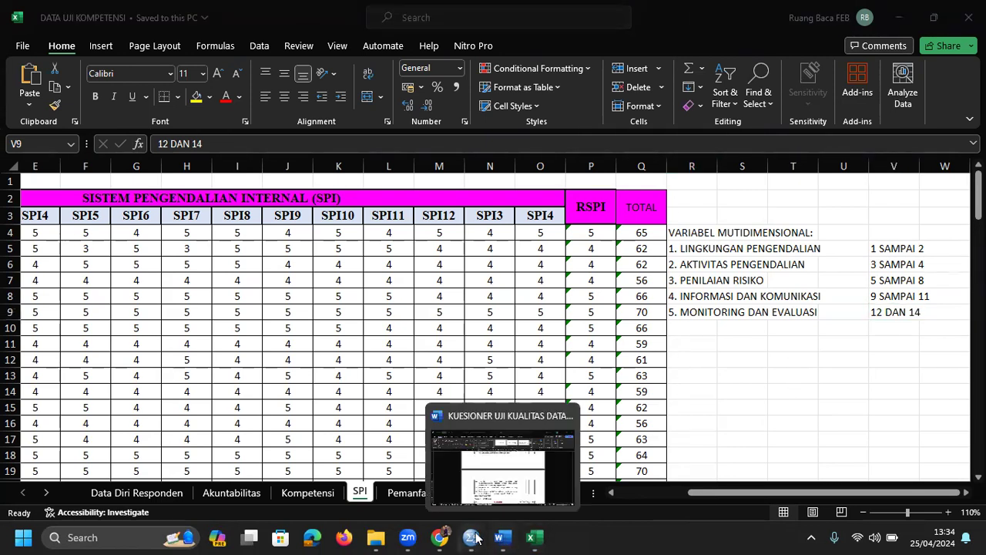
# - Switch from Excel to the UJI KUALITAS DATA.sav data editor in SPSS
pyautogui.moveTo(471, 537)
pyautogui.click(525, 473)
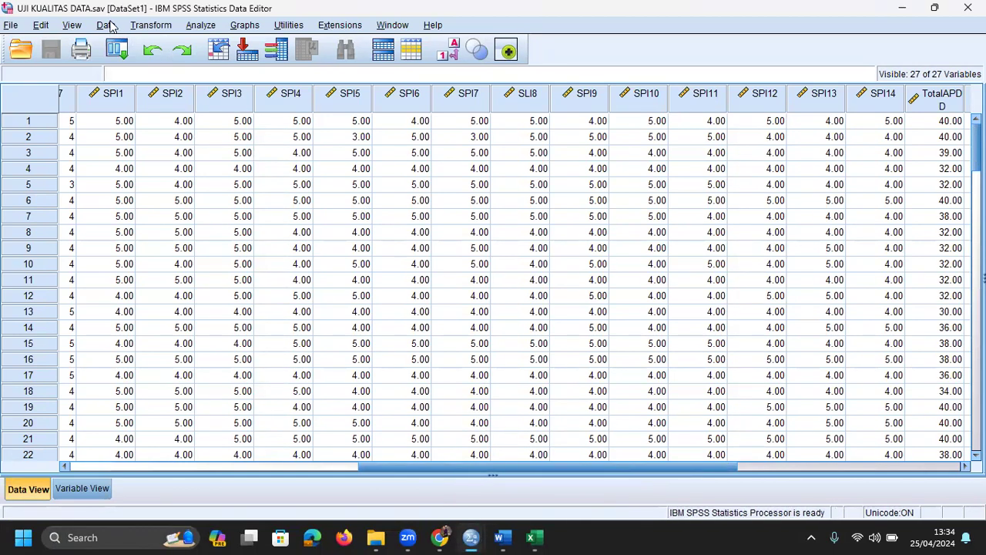
pyautogui.click(11, 26)
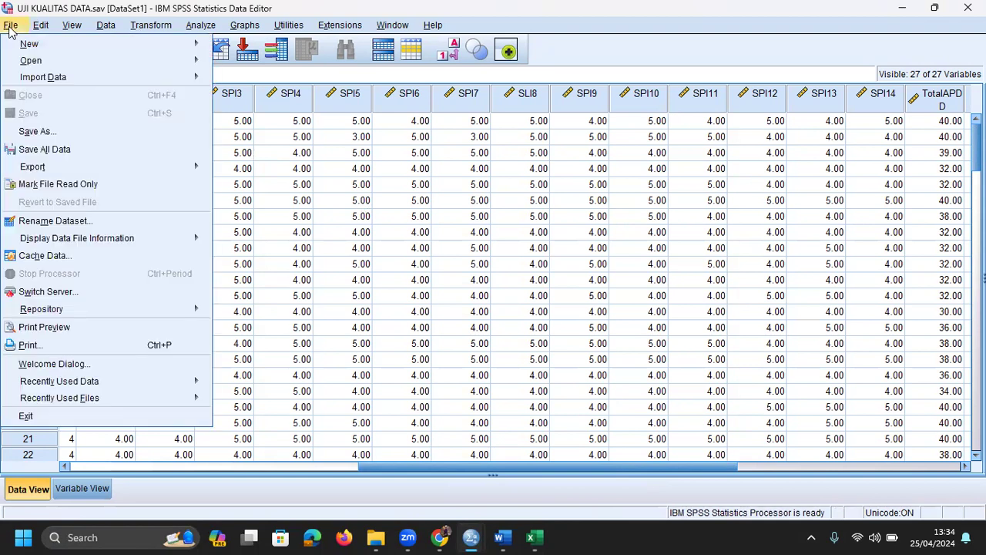
pyautogui.moveTo(140, 28)
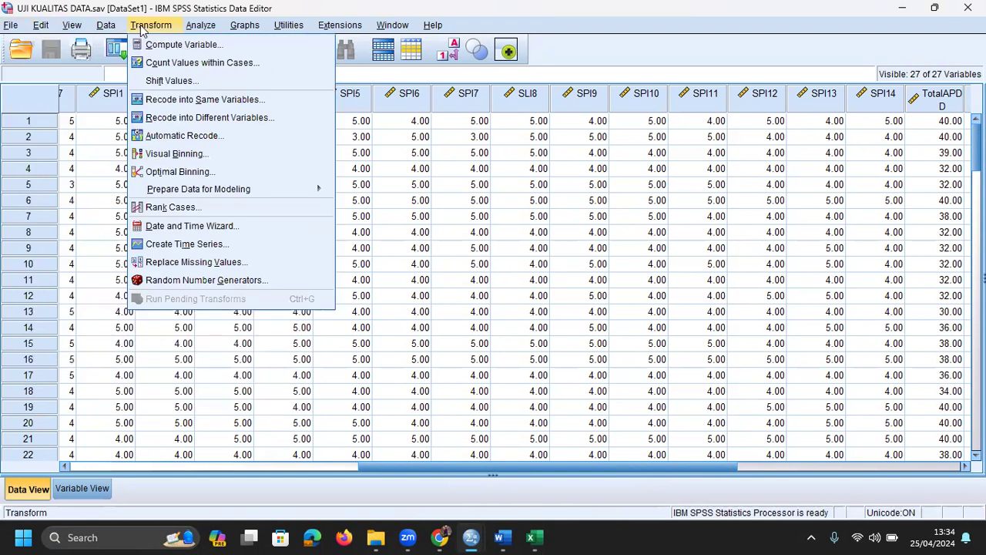
pyautogui.click(363, 72)
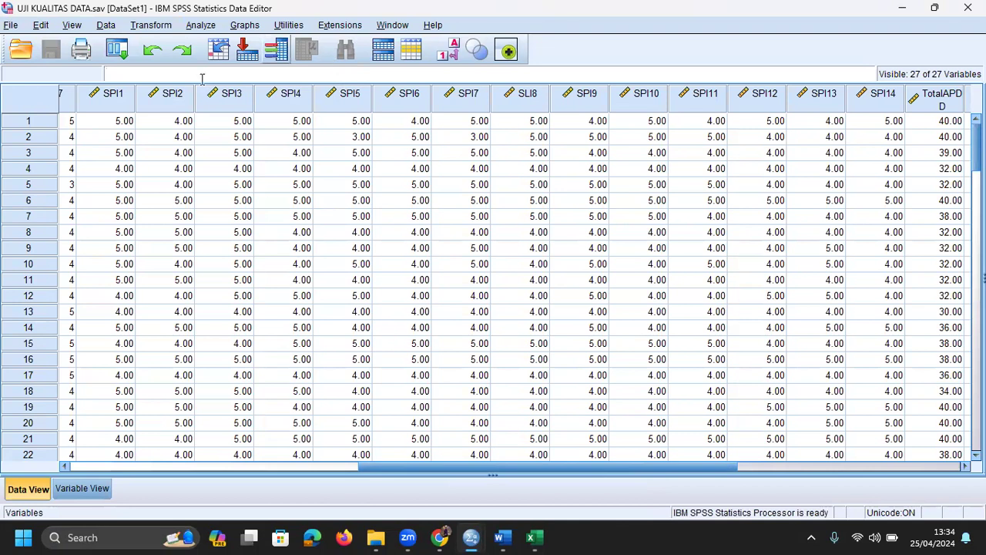
# - Set up a Factor Analysis with the fourteen internal control items, SPI1 through SPI14 including SLI8, as its variables
pyautogui.click(200, 26)
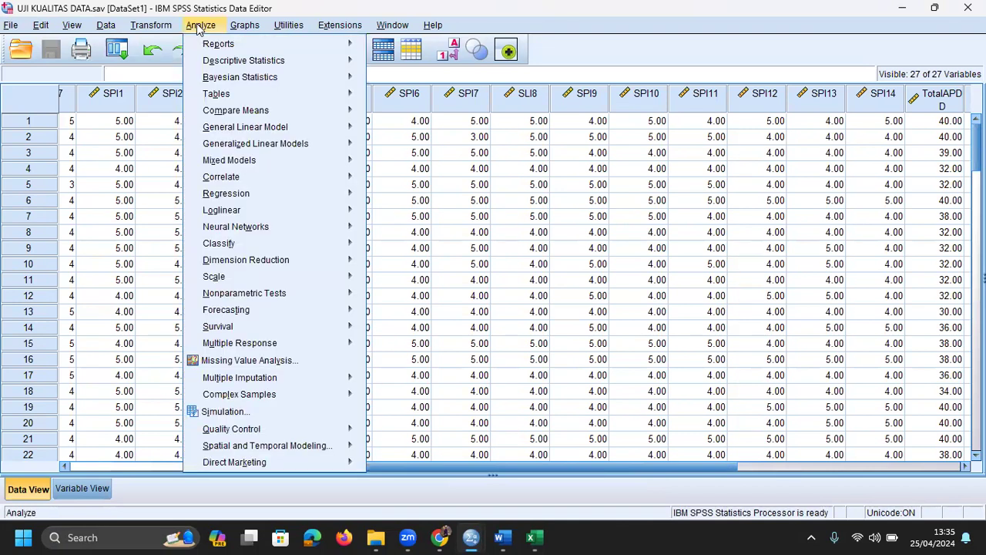
pyautogui.moveTo(262, 263)
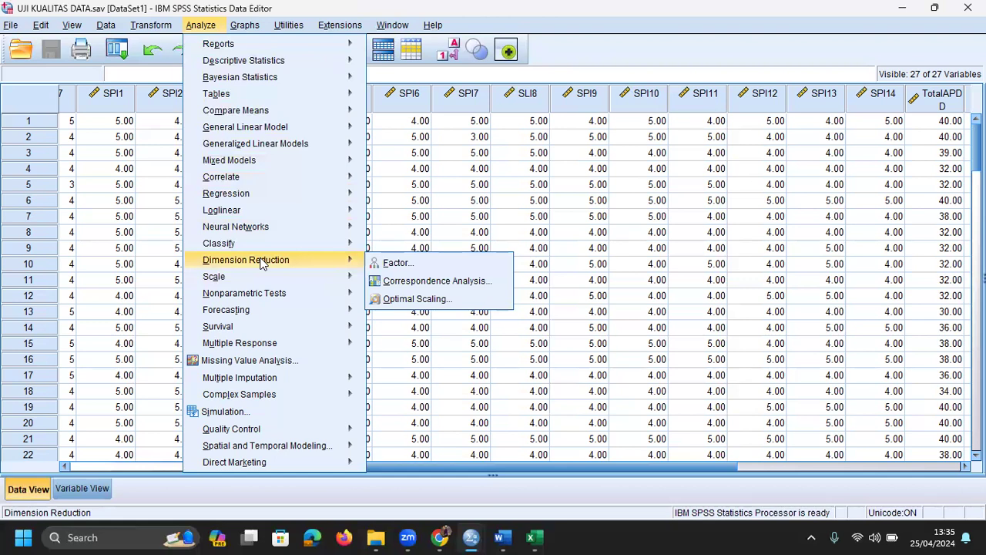
pyautogui.click(385, 266)
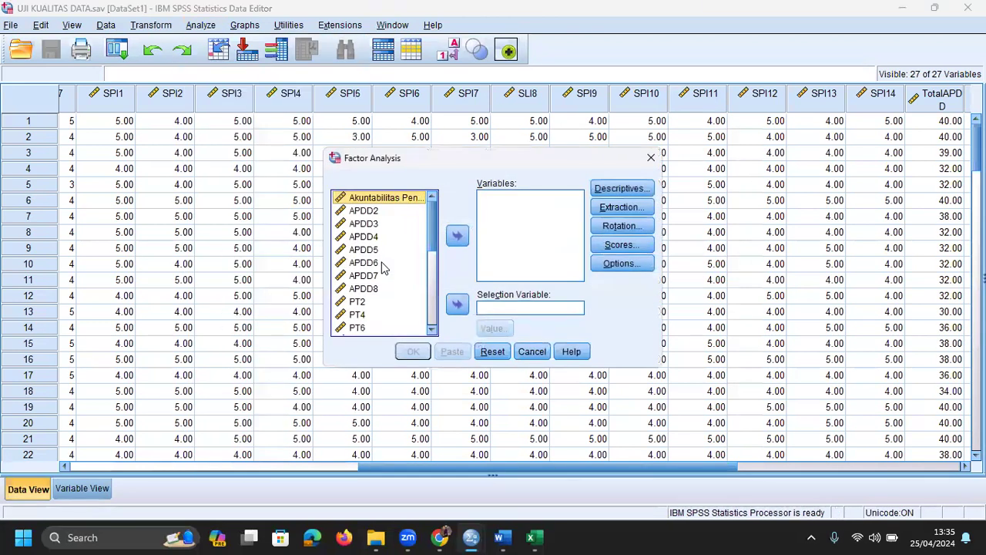
pyautogui.click(432, 332)
pyautogui.click(432, 331)
pyautogui.click(359, 289)
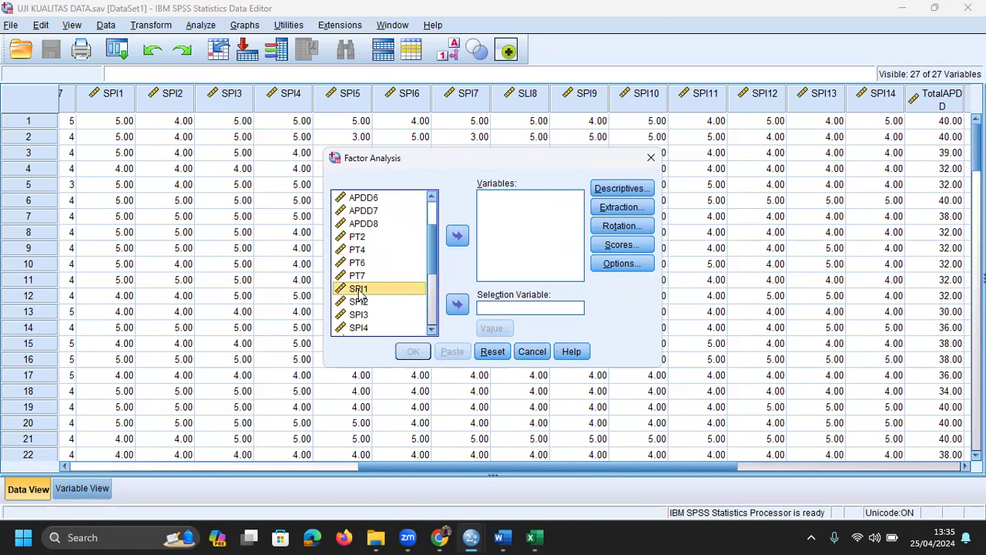
pyautogui.hotkey('shift', 'Down')
pyautogui.hotkey('shift', 'Down')
pyautogui.hotkey('shift', 'Down')
pyautogui.hotkey('shift', 'Down')
pyautogui.hotkey('shift', 'Down')
pyautogui.hotkey('shift', 'Down')
pyautogui.hotkey('shift', 'Down')
pyautogui.hotkey('shift', 'Down')
pyautogui.hotkey('shift', 'Down')
pyautogui.hotkey('shift', 'Down')
pyautogui.hotkey('shift', 'Down')
pyautogui.hotkey('shift', 'Down')
pyautogui.hotkey('shift', 'Down')
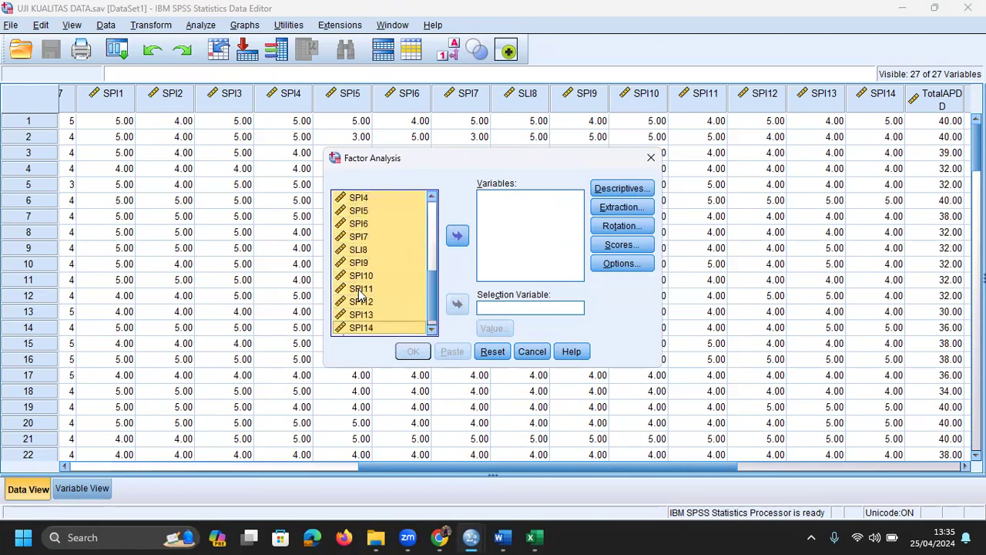
pyautogui.click(457, 236)
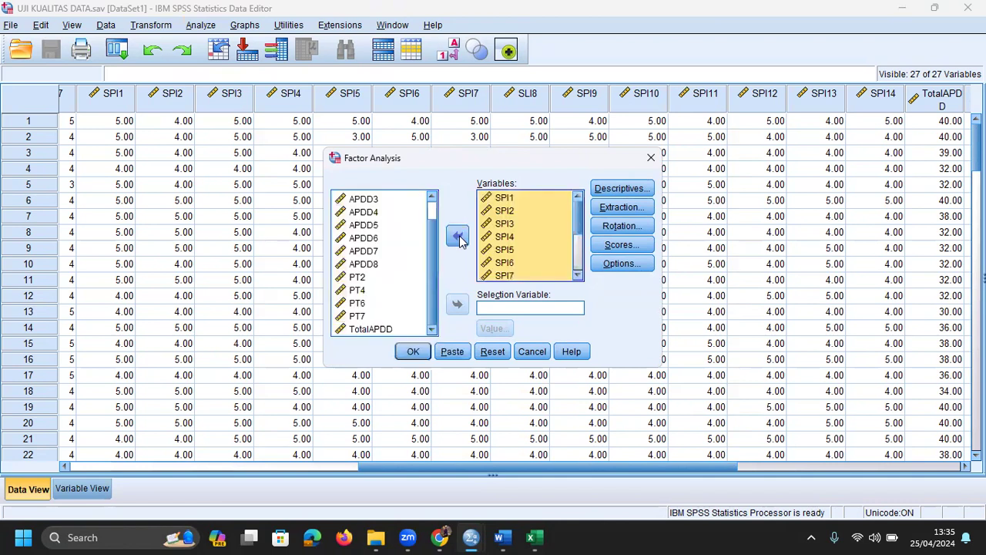
# - Include the KMO and Bartlett's test of sphericity in the factor analysis descriptives
pyautogui.click(625, 188)
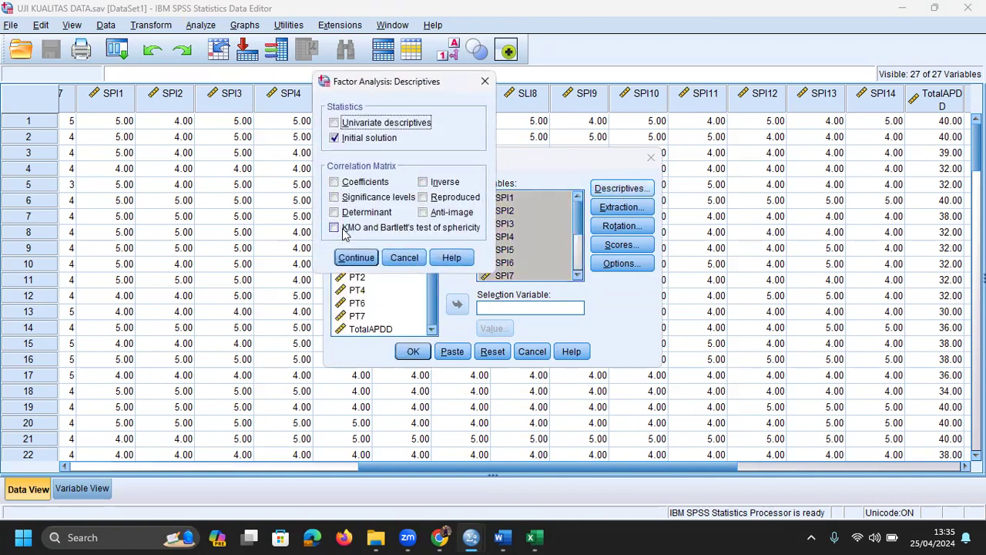
pyautogui.click(336, 232)
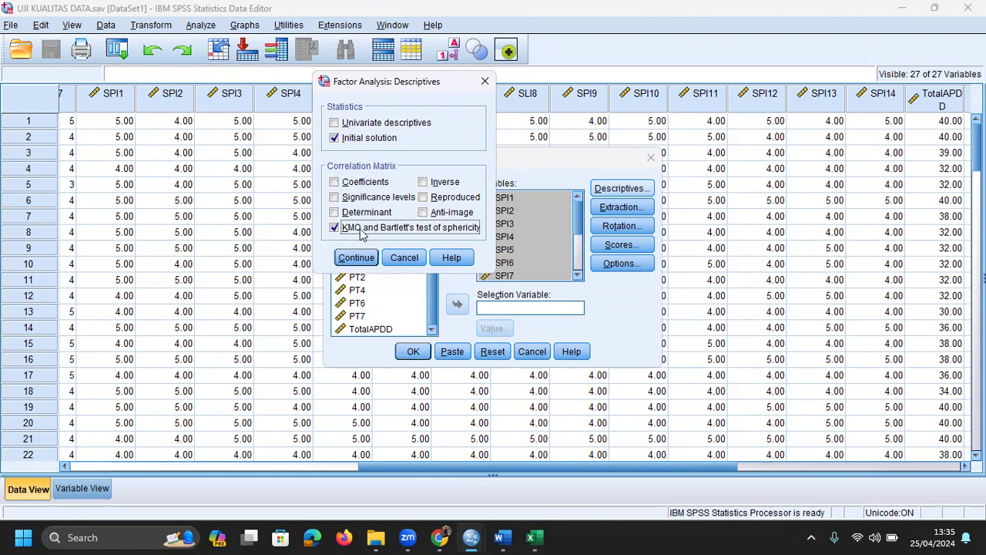
pyautogui.click(356, 259)
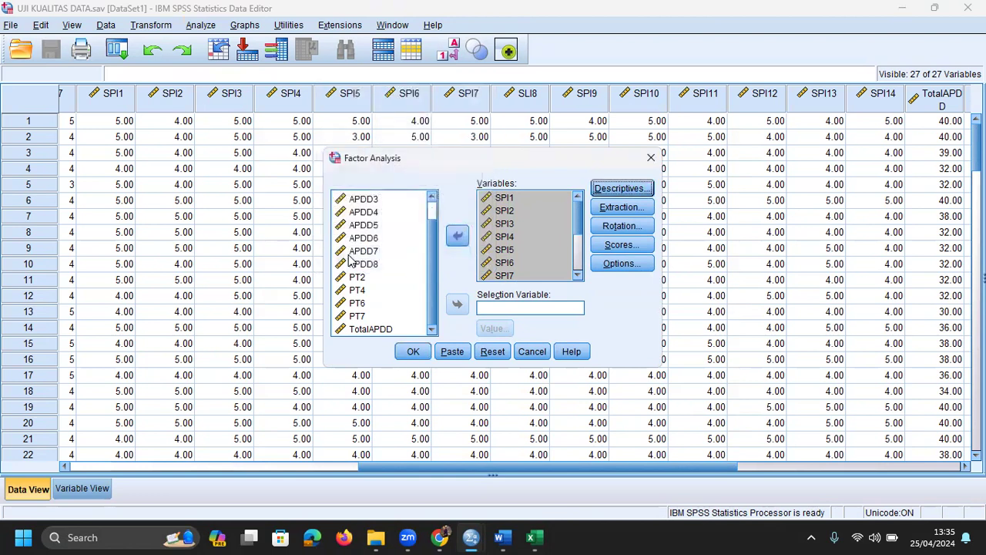
# - Set the factor extraction to a fixed number of 5 factors
pyautogui.click(620, 208)
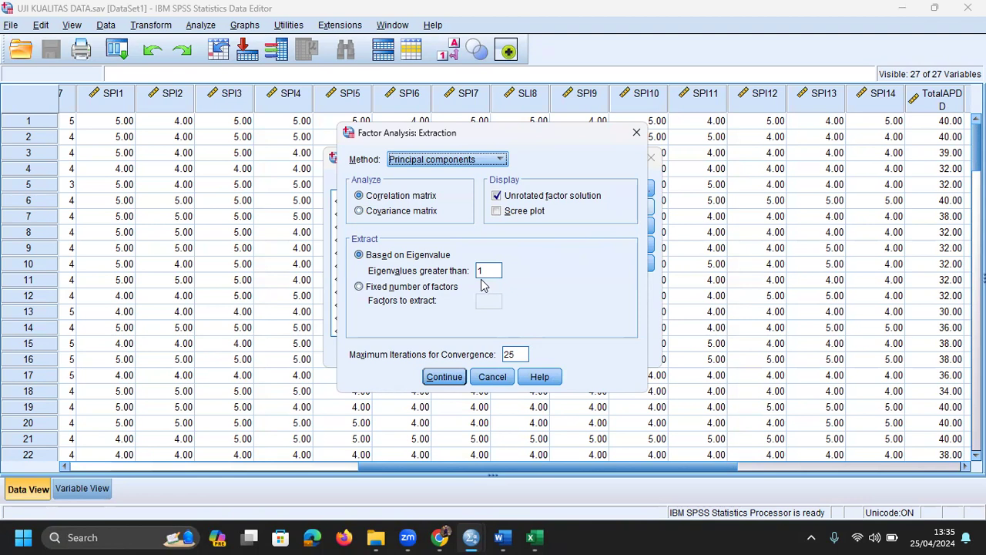
pyautogui.click(358, 287)
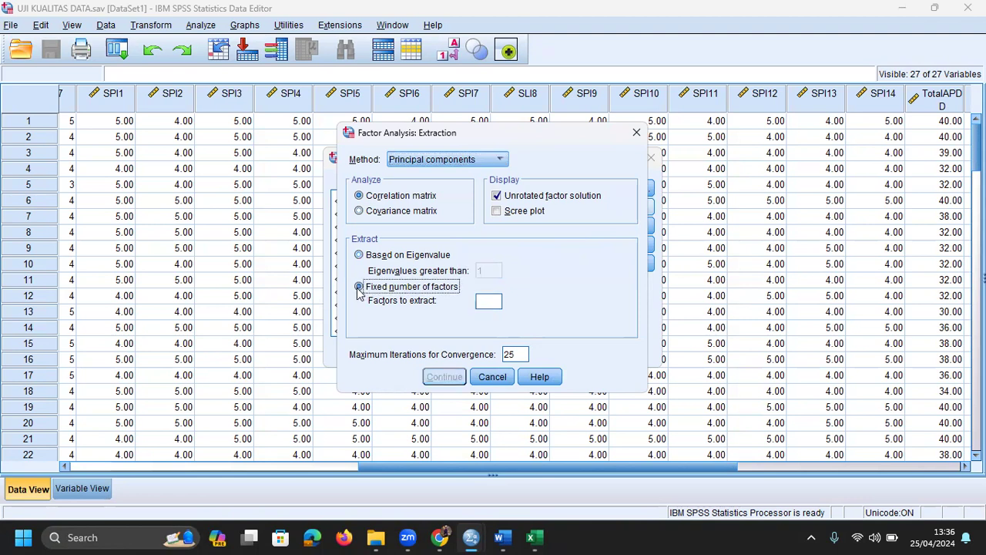
pyautogui.click(488, 302)
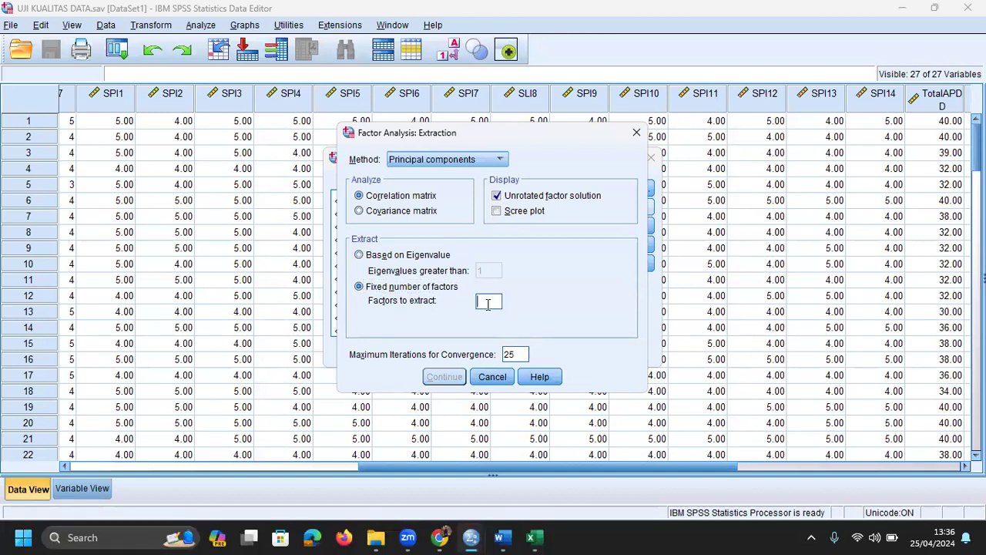
pyautogui.write('5')
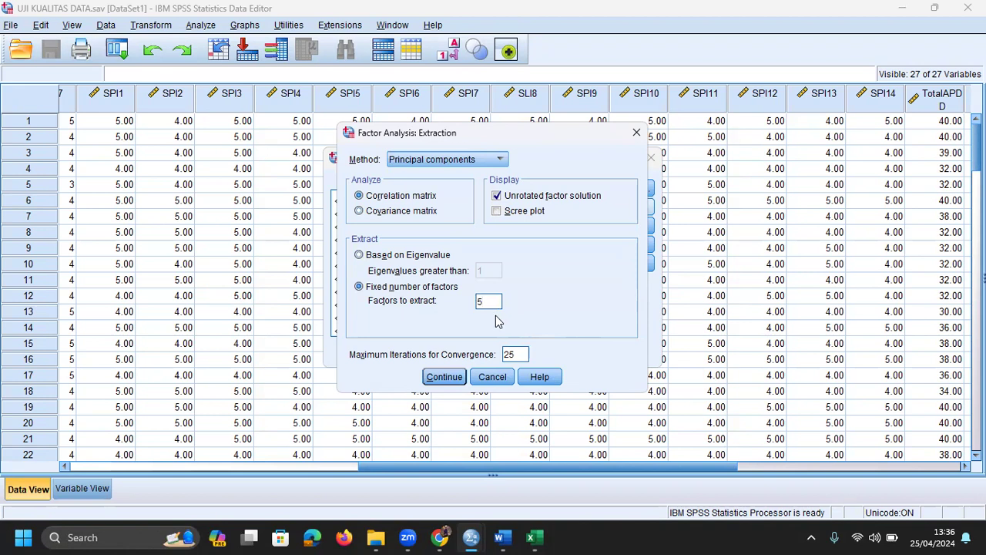
pyautogui.moveTo(489, 301); pyautogui.dragTo(472, 301)
pyautogui.click(497, 306)
pyautogui.click(445, 376)
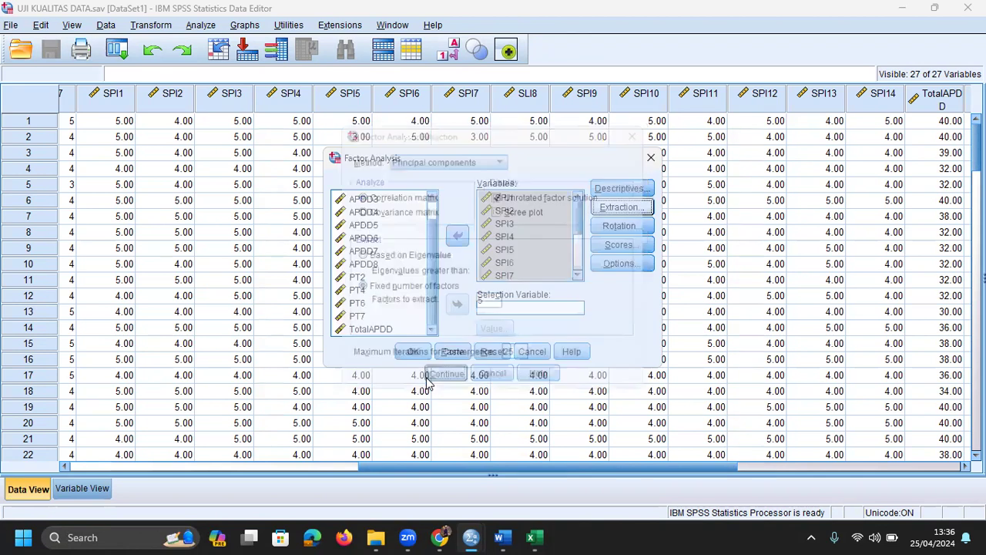
# - Set the factor rotation method to Varimax
pyautogui.click(614, 227)
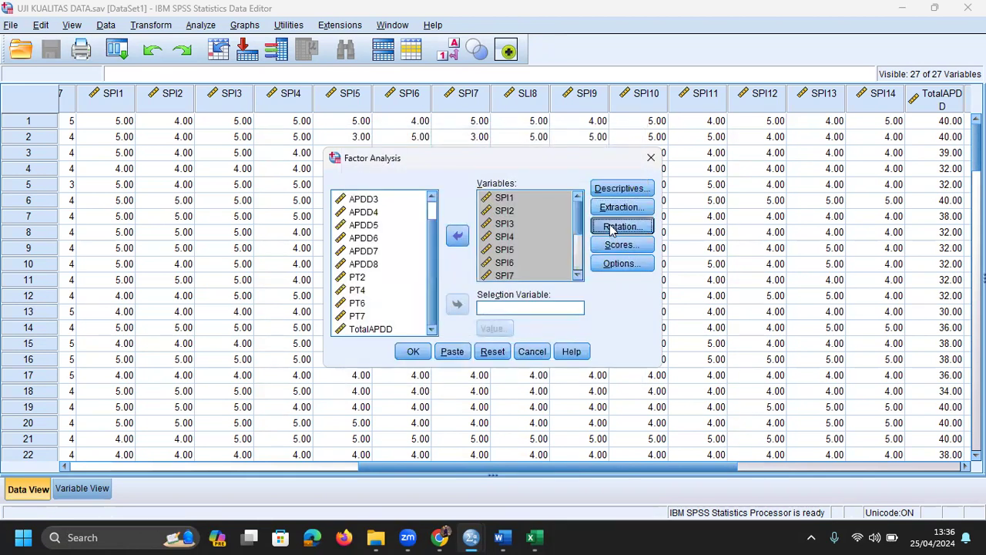
pyautogui.click(414, 219)
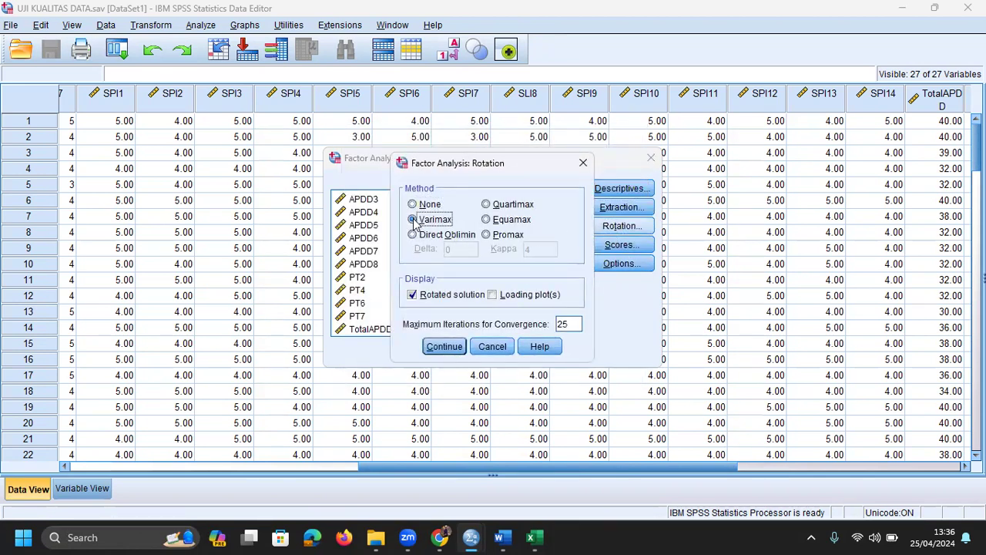
pyautogui.click(450, 348)
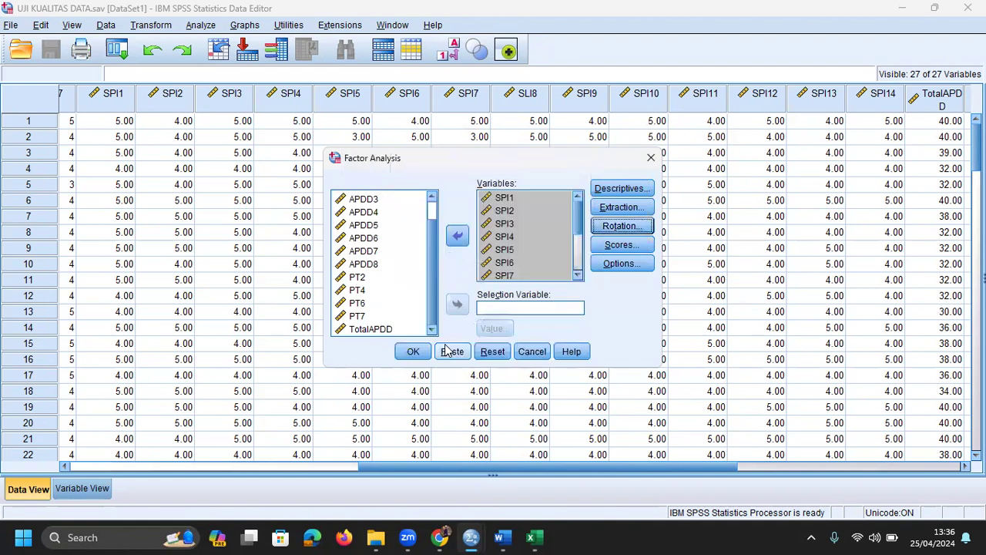
# - Suppress small coefficients with an absolute value below .500 and run the factor analysis
pyautogui.click(618, 264)
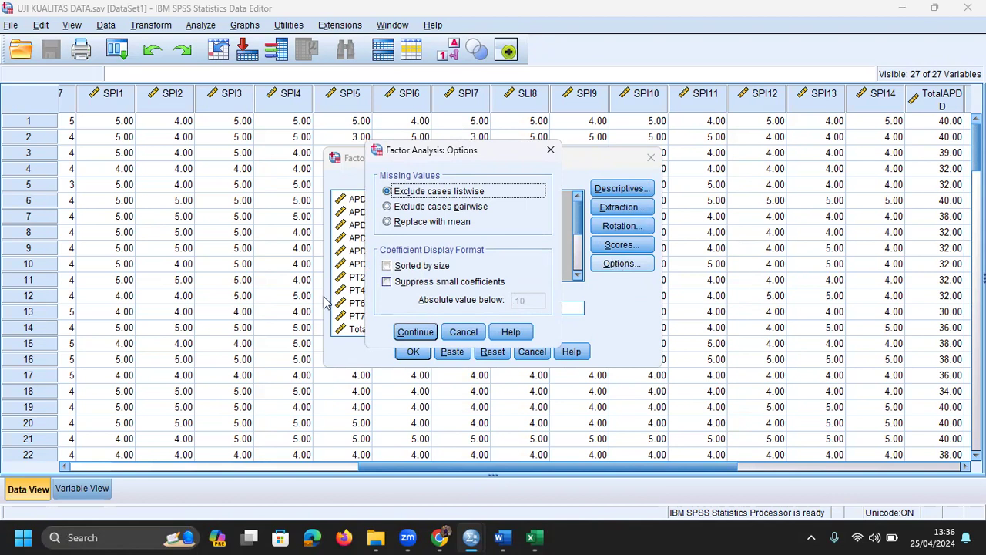
pyautogui.click(387, 282)
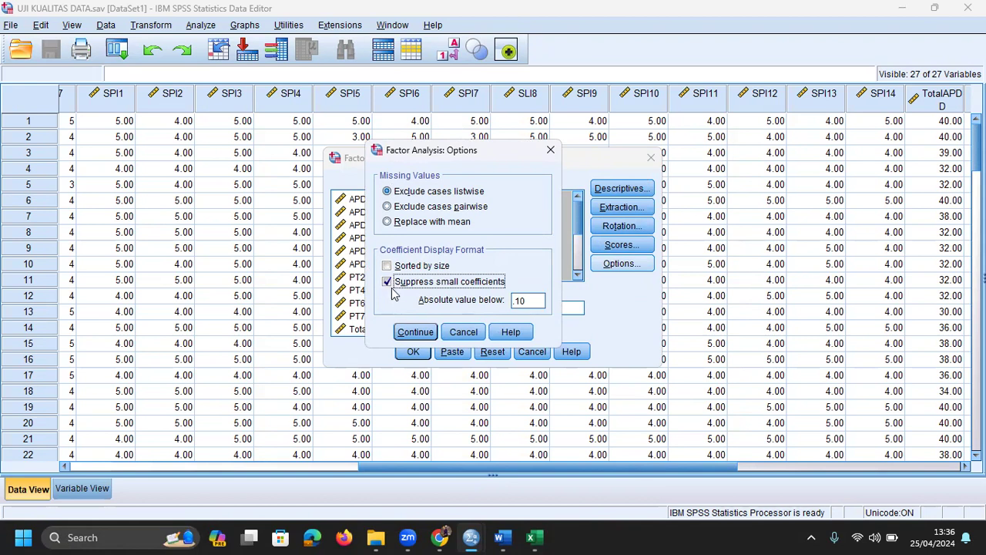
pyautogui.click(534, 300)
pyautogui.press('BackSpace')
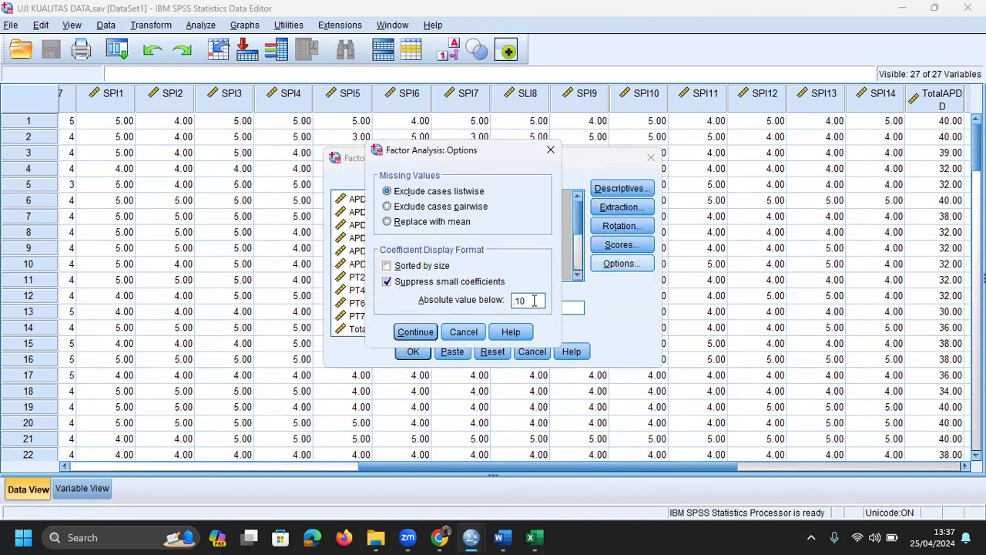
pyautogui.press('BackSpace')
pyautogui.press('BackSpace')
pyautogui.write('.500')
pyautogui.click(414, 337)
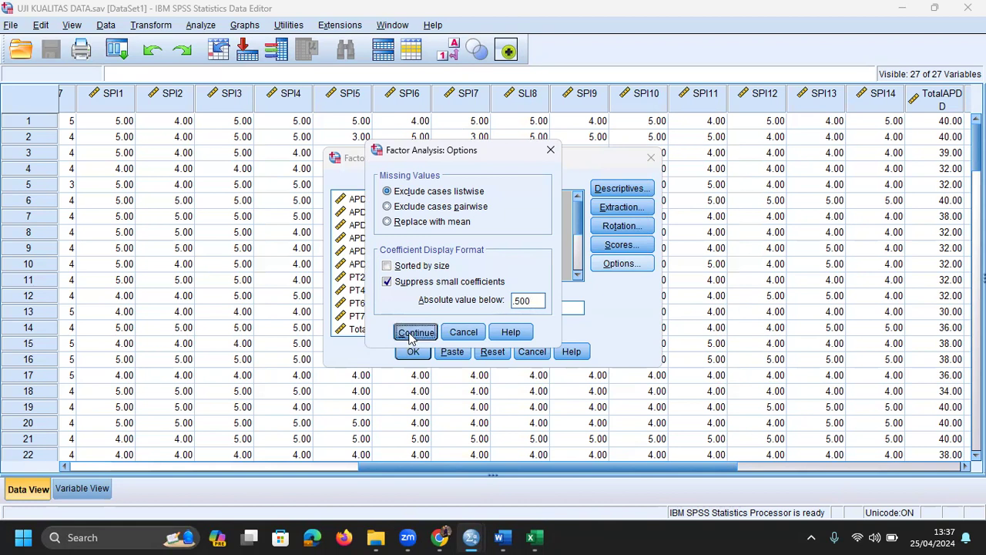
pyautogui.click(412, 352)
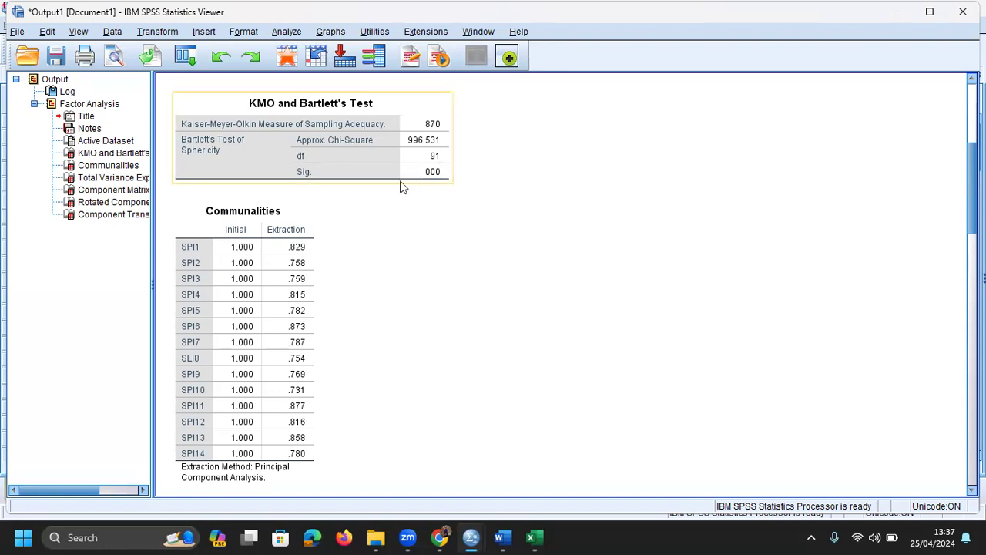
# - Examine the factor analysis output from Communalities and Total Variance Explained through the Component Matrix to the Rotated Component Matrix
pyautogui.scroll(-1, 439, 238)
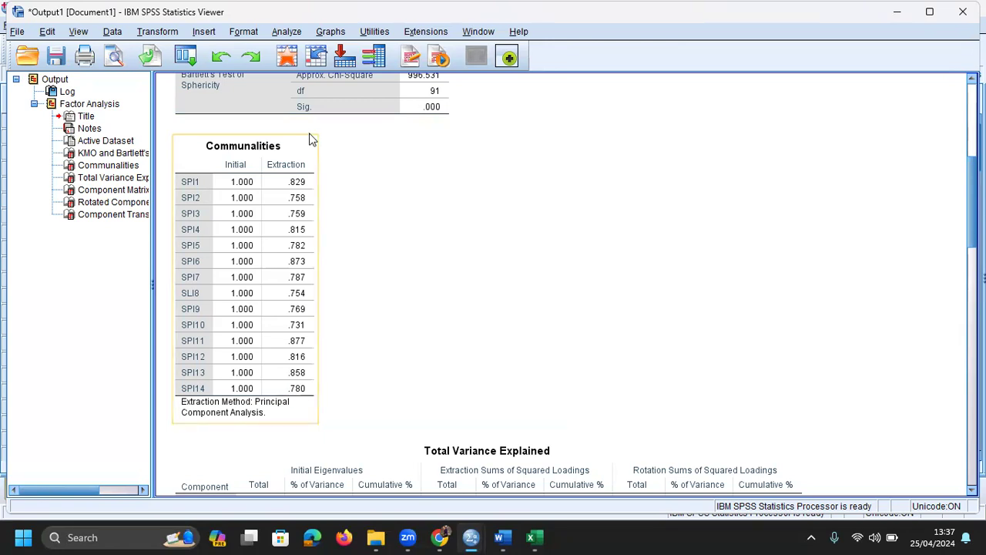
pyautogui.scroll(-4, 470, 291)
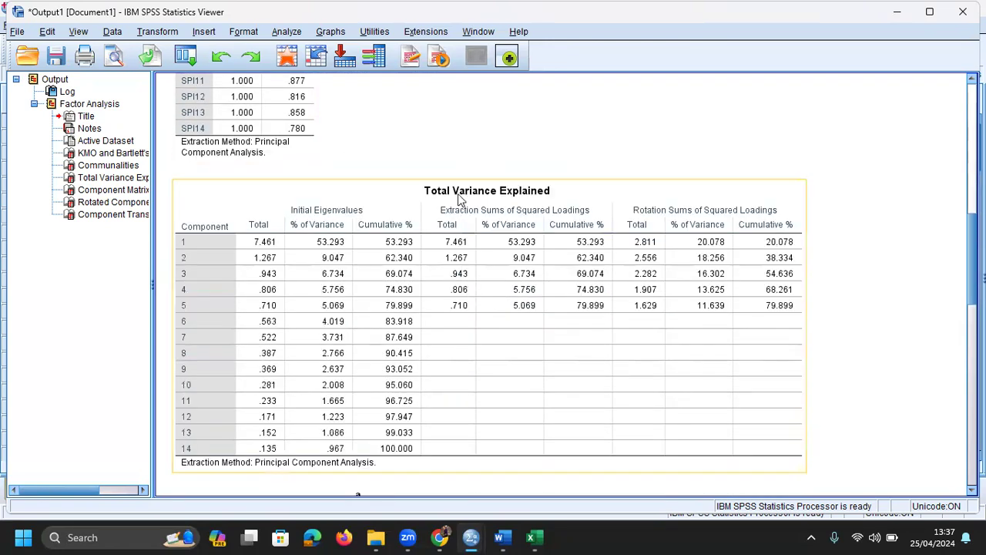
pyautogui.click(275, 308)
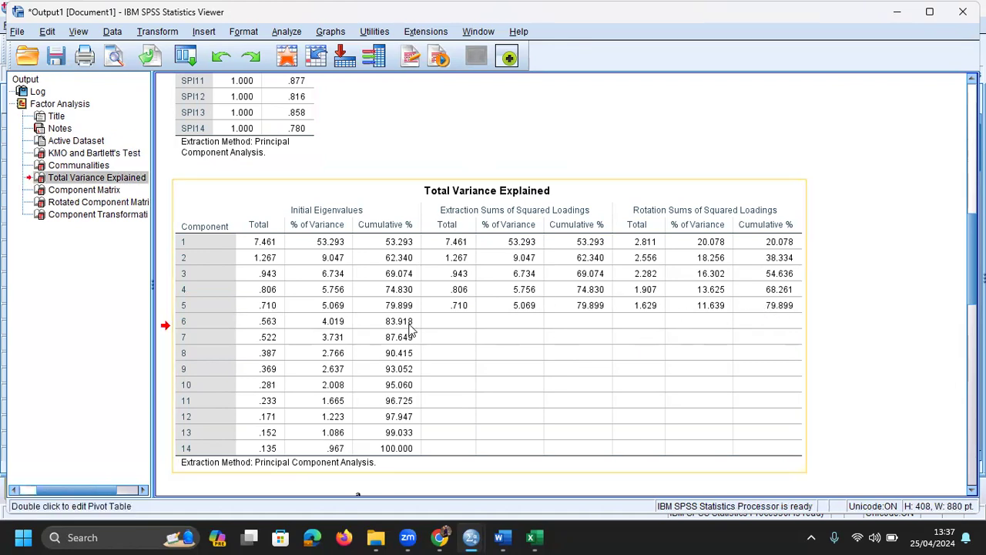
pyautogui.scroll(-6, 410, 331)
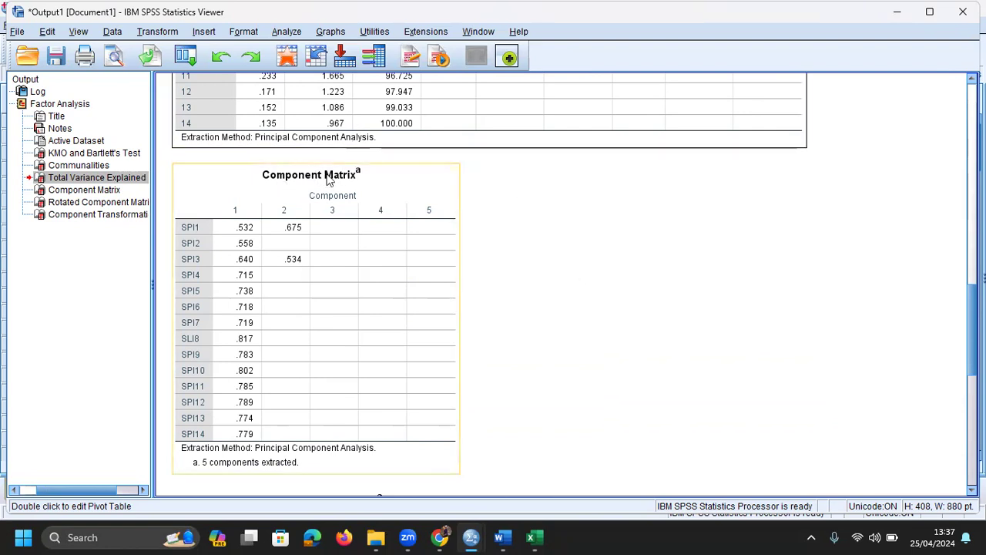
pyautogui.scroll(-1, 594, 255)
pyautogui.scroll(-4, 583, 255)
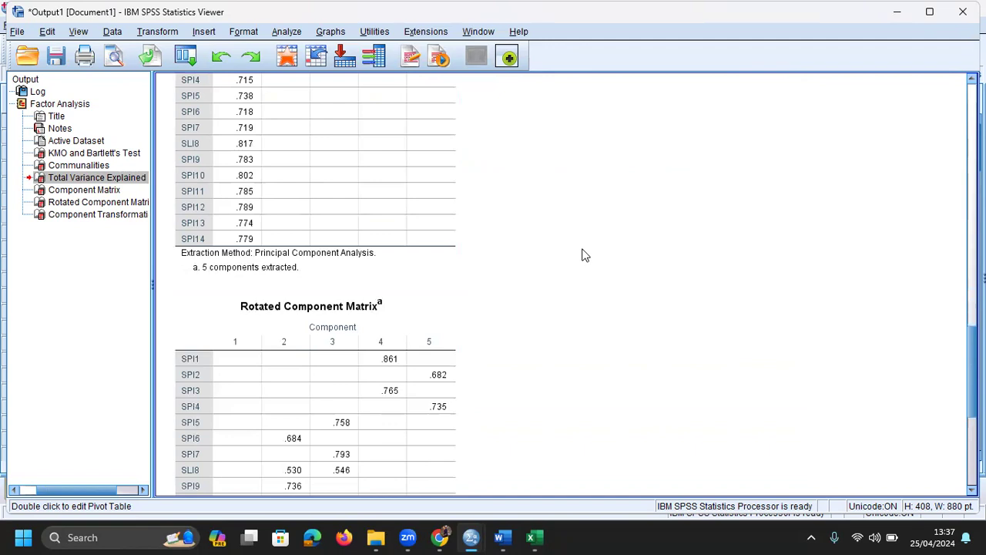
pyautogui.scroll(-1, 357, 185)
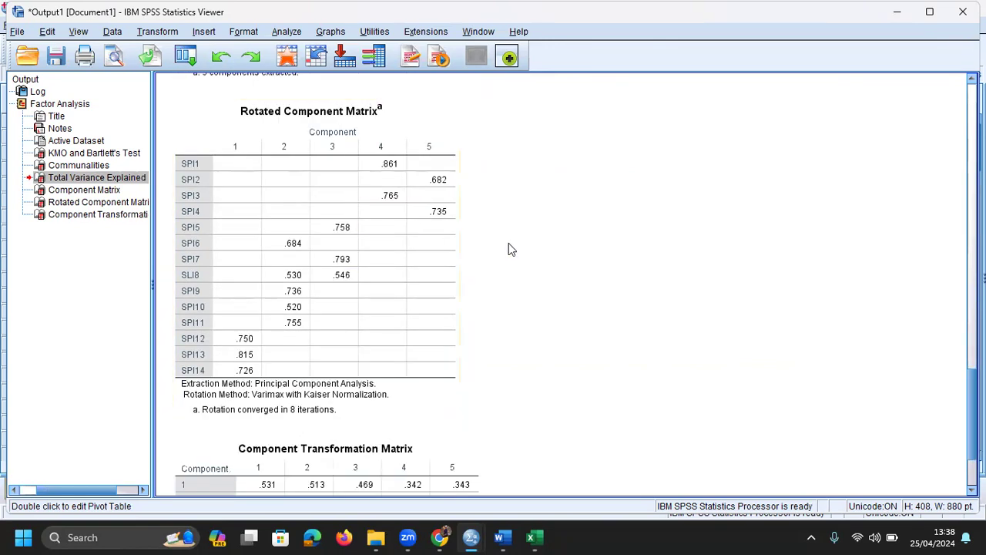
pyautogui.scroll(-1, 546, 240)
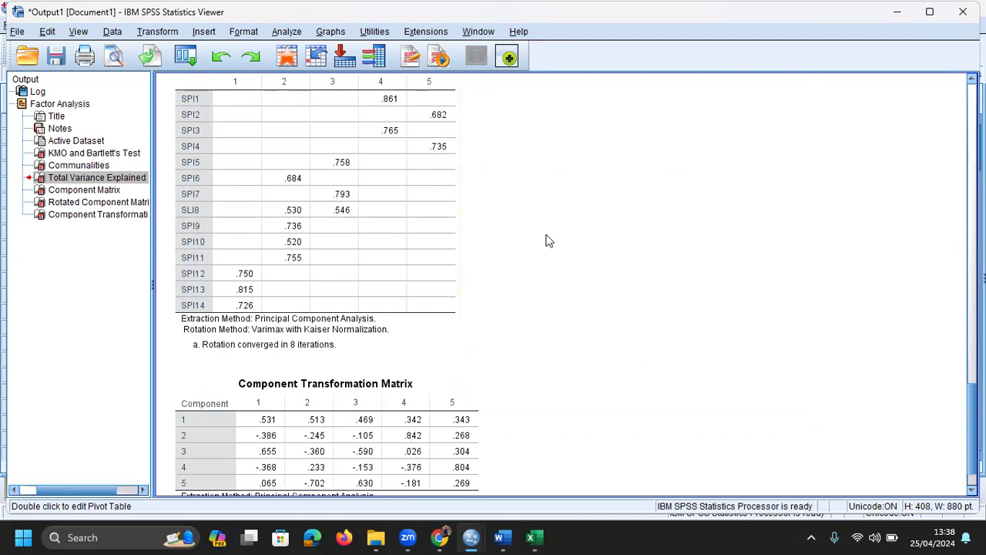
pyautogui.scroll(1, 544, 239)
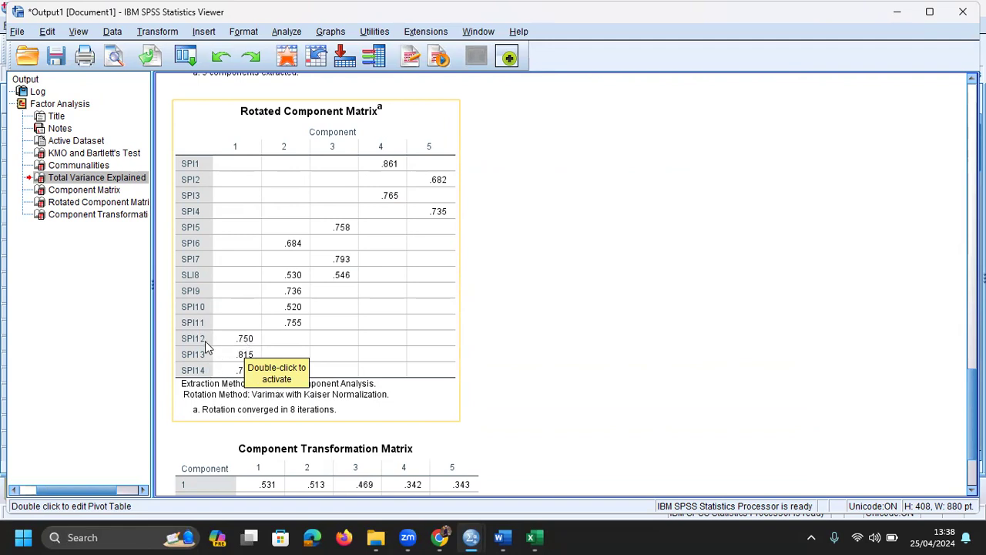
# - Read the item ranges of the five SPI dimensions in Excel and compare them with the Rotated Component Matrix in the SPSS output
pyautogui.click(542, 538)
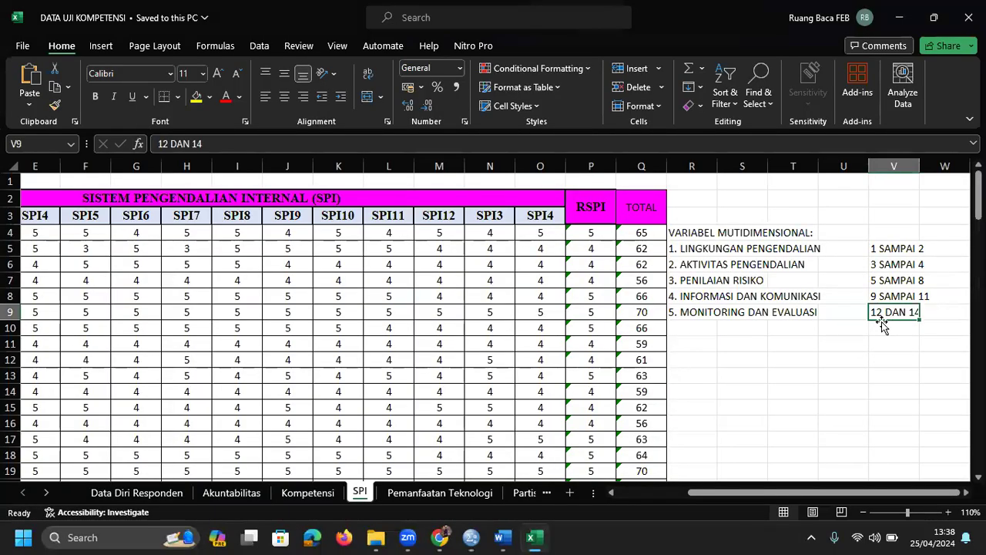
pyautogui.click(895, 359)
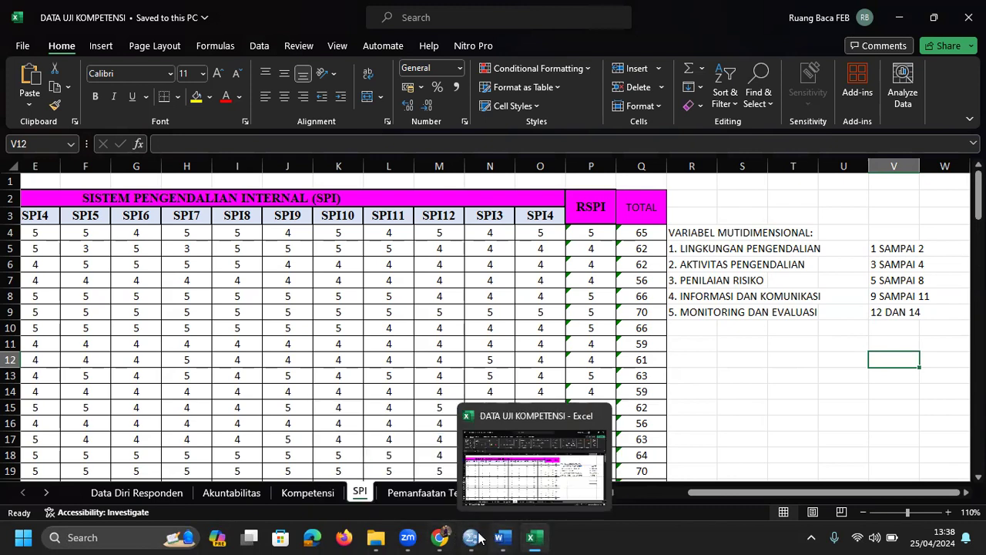
pyautogui.moveTo(473, 537)
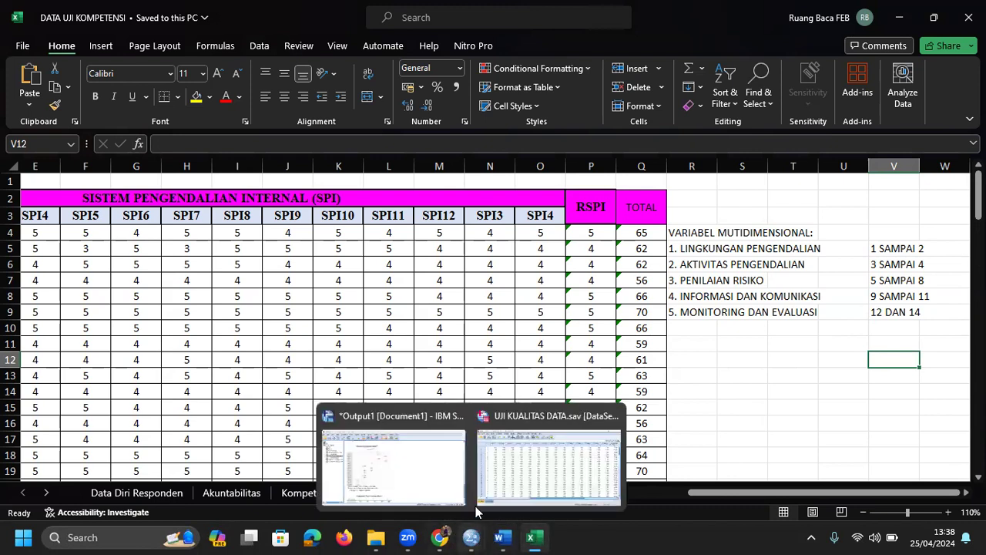
pyautogui.click(411, 476)
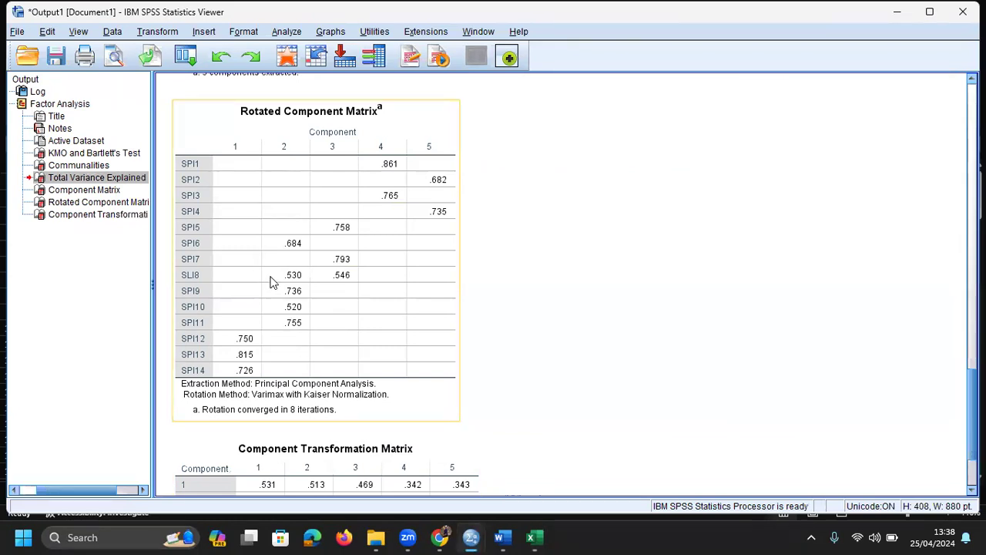
pyautogui.click(294, 296)
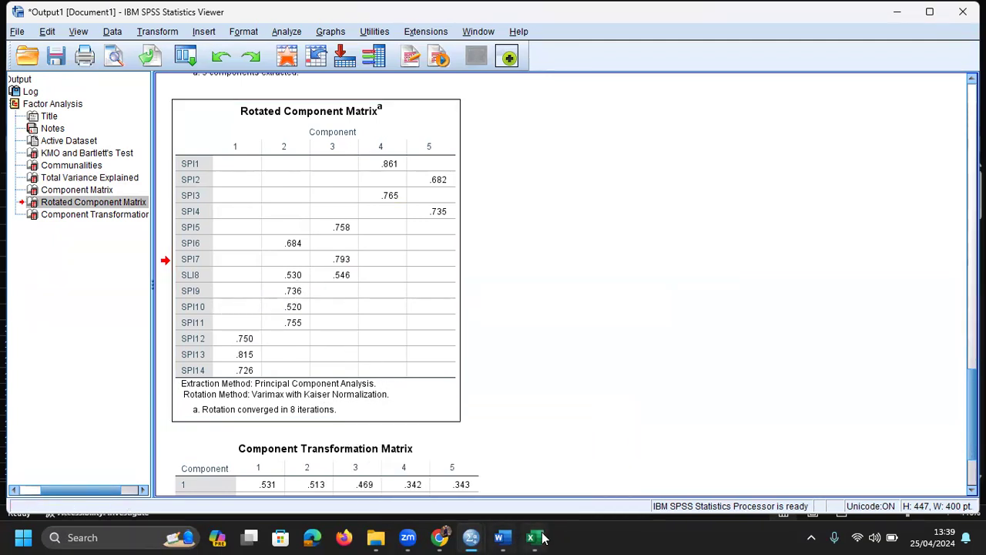
# - Recheck the SPI dimension list in Excel and return to the SPSS output to examine the item loadings in the Rotated Component Matrix
pyautogui.click(590, 443)
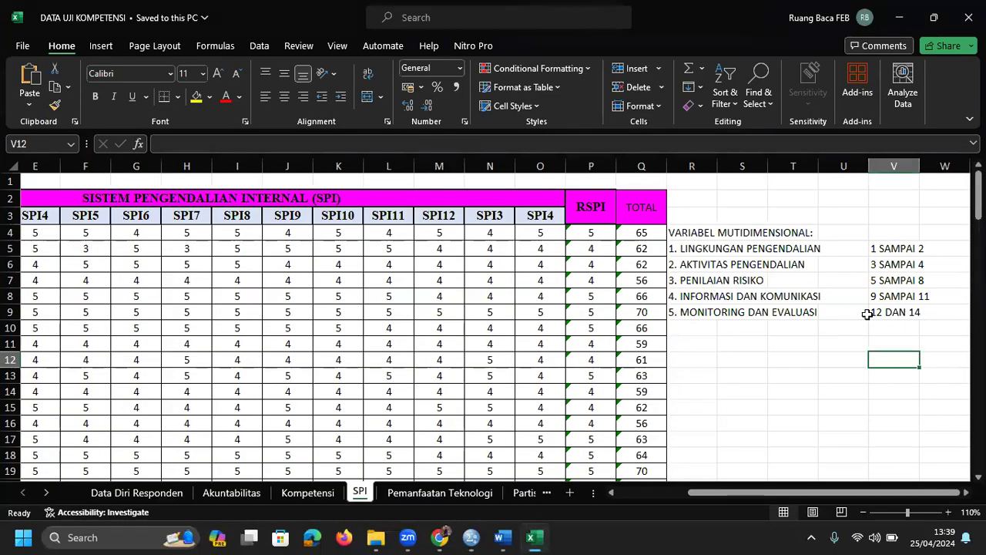
pyautogui.moveTo(453, 537)
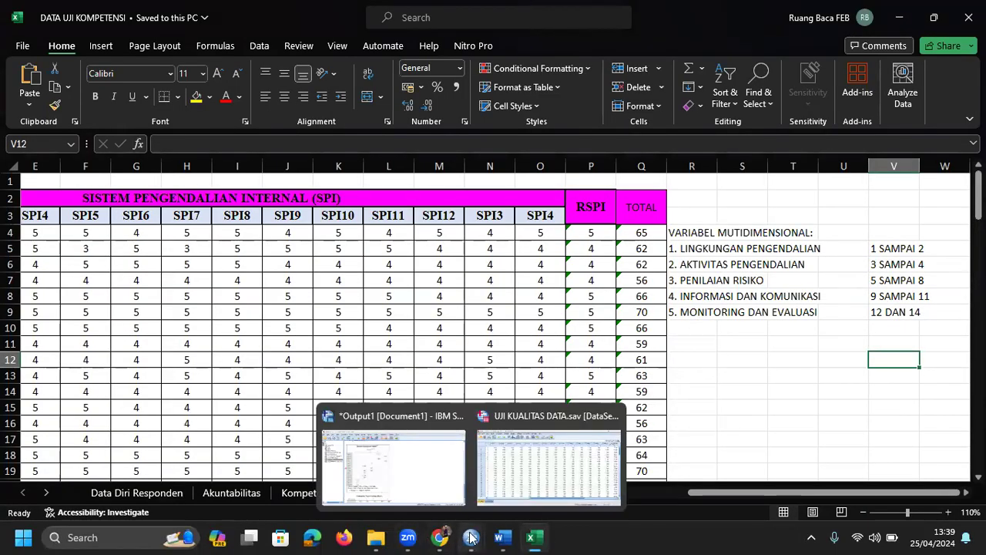
pyautogui.click(570, 462)
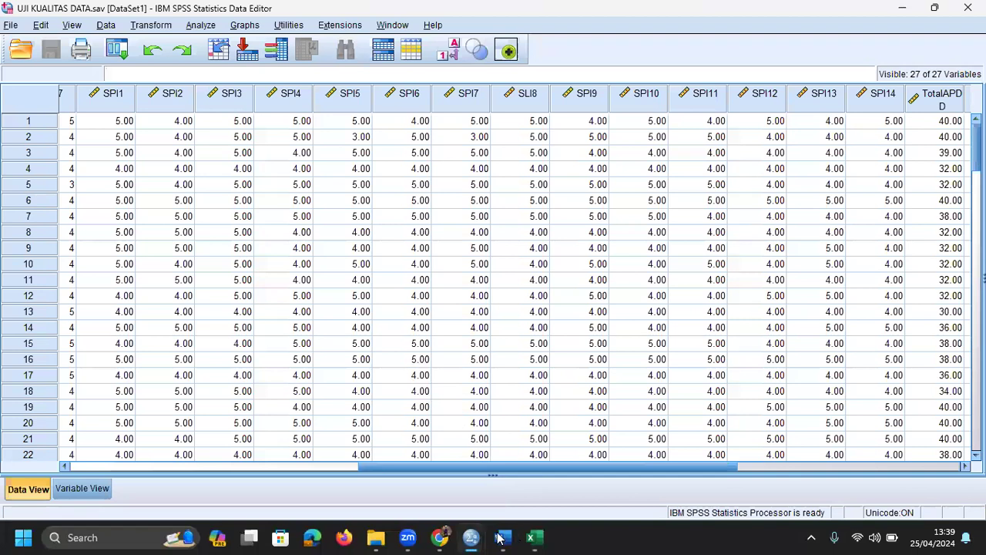
pyautogui.click(438, 489)
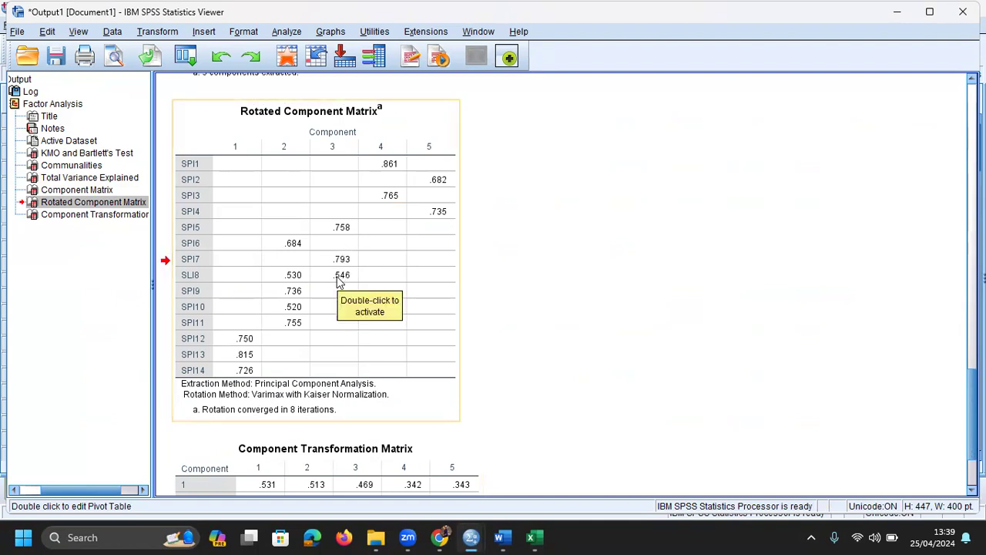
pyautogui.click(293, 245)
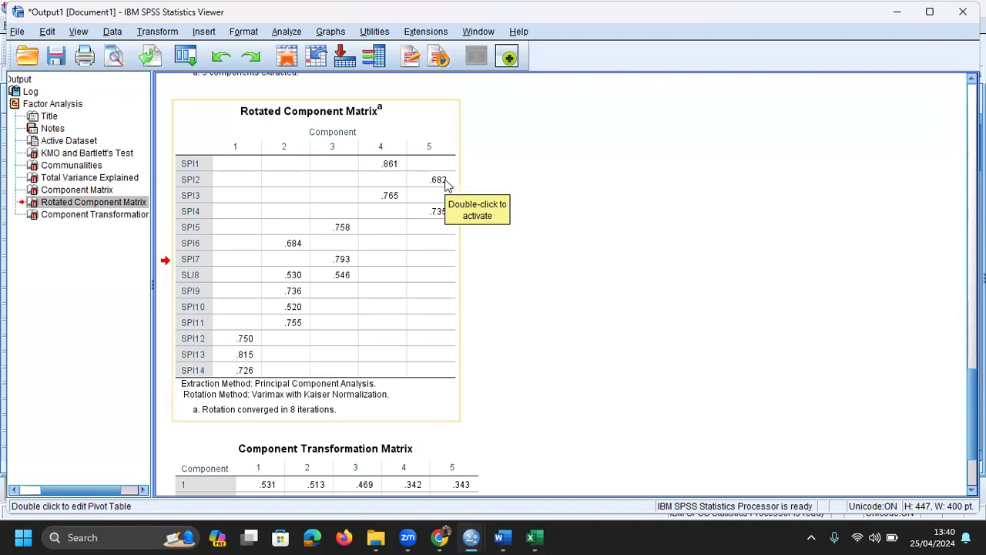
pyautogui.click(433, 215)
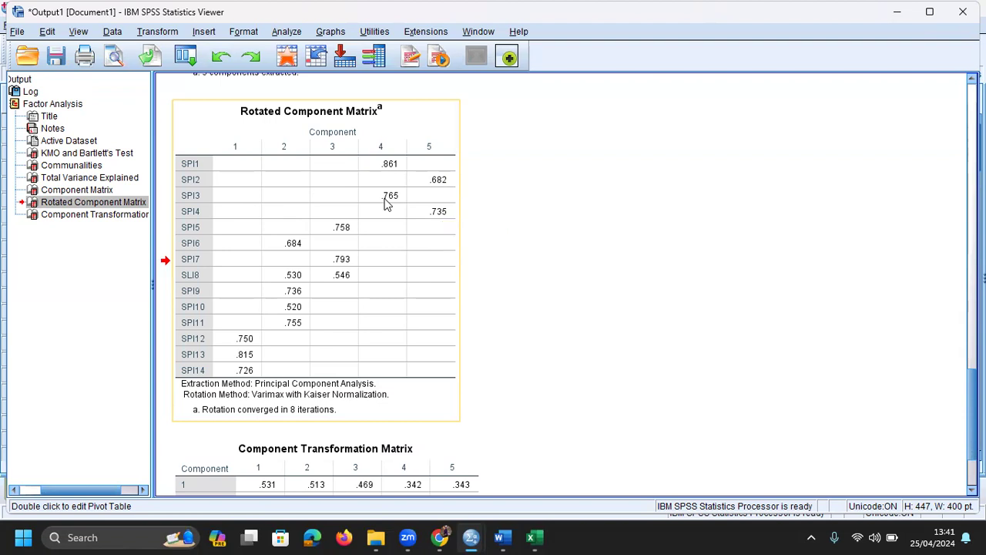
# - Check the Rotated Component Matrix for SPI items that cross-load or fall outside their intended dimension
pyautogui.click(345, 280)
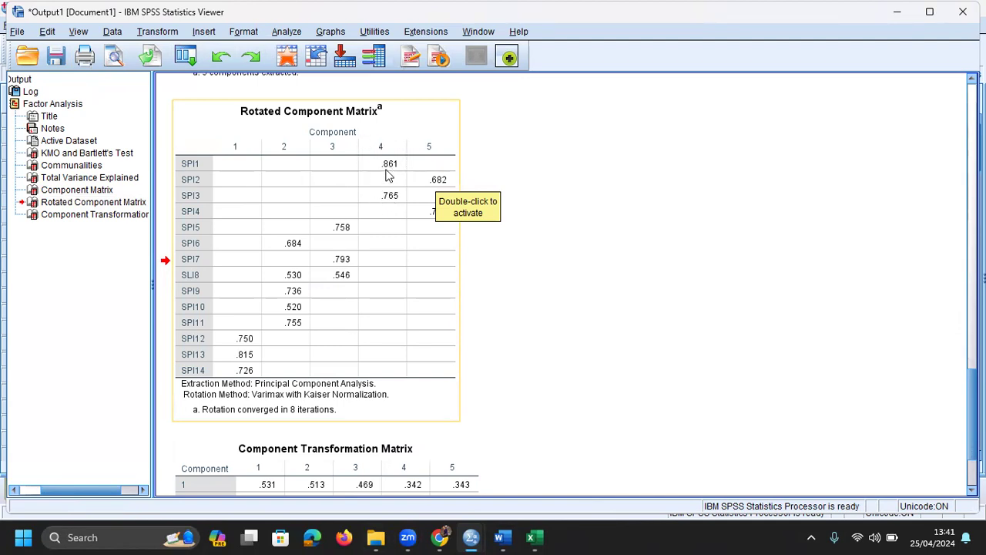
pyautogui.click(427, 210)
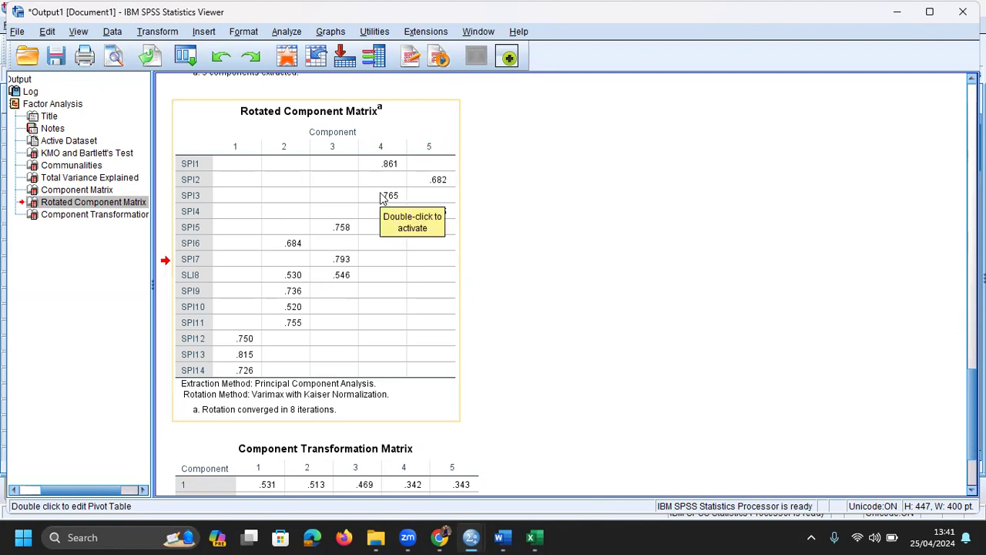
pyautogui.click(510, 62)
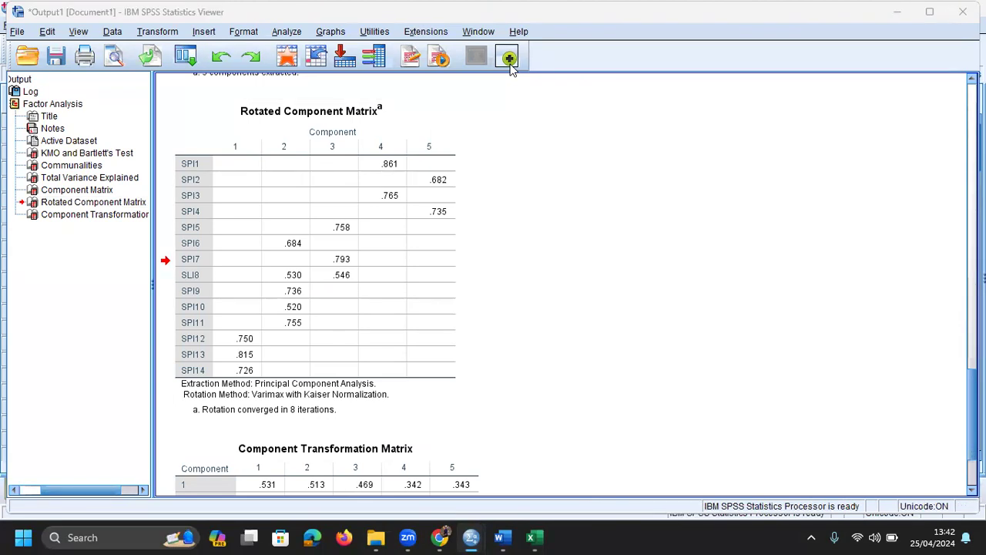
# - Remove SPI2, SPI3, SPI6 and SLI8 from the factor analysis variables and rerun the analysis
pyautogui.click(286, 34)
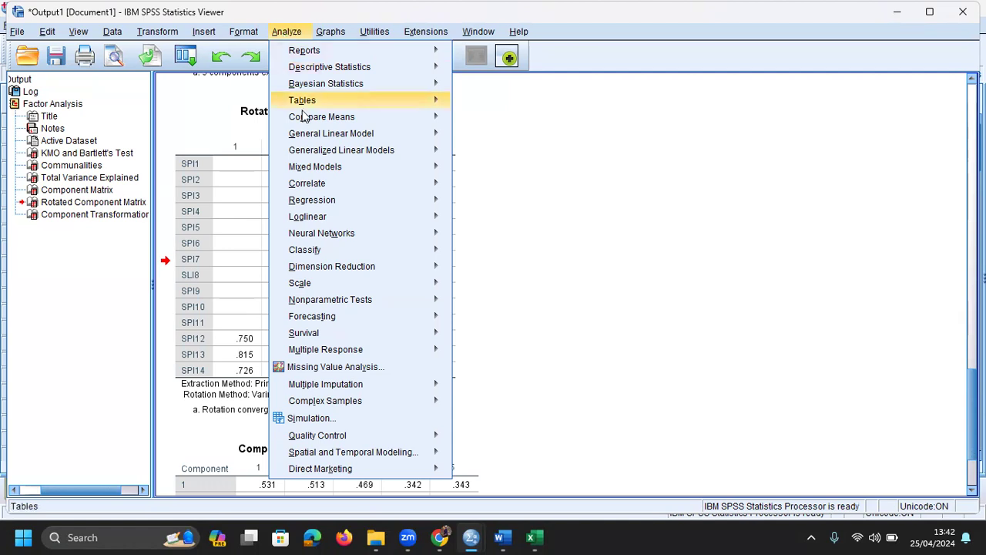
pyautogui.moveTo(325, 268)
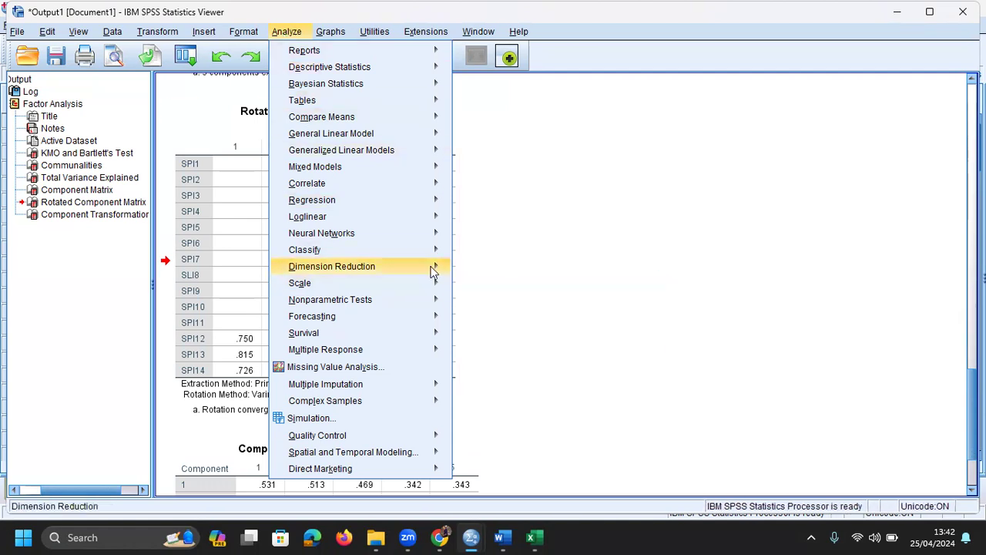
pyautogui.click(483, 270)
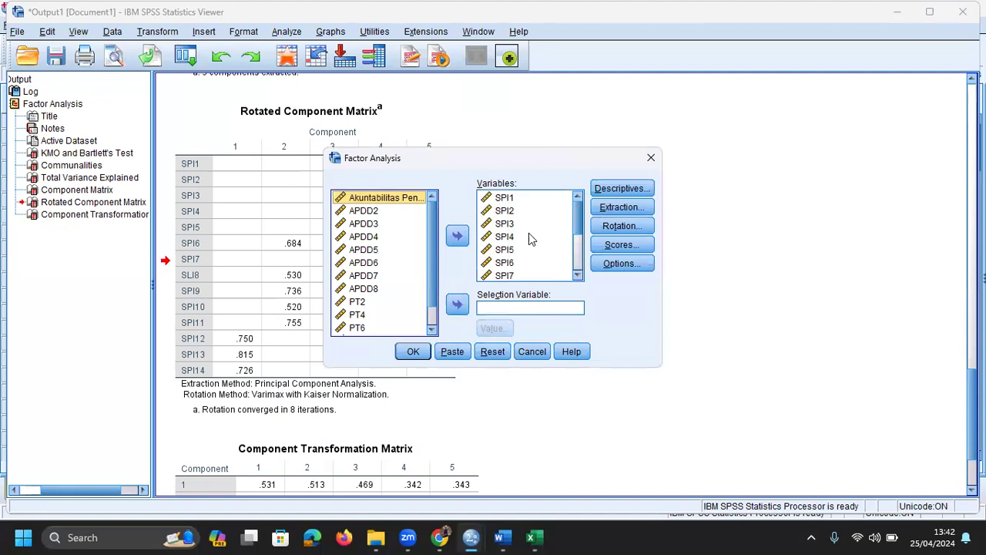
pyautogui.click(509, 213)
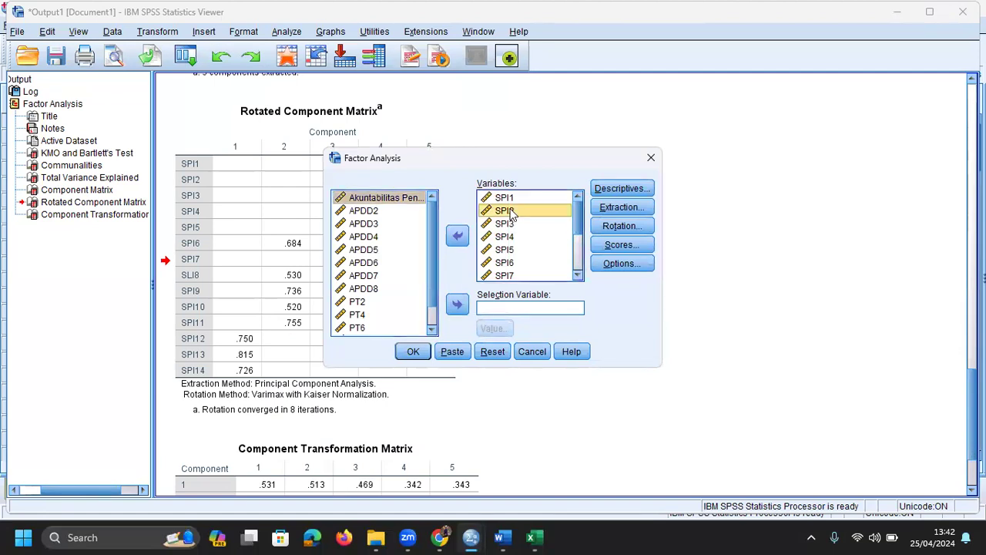
pyautogui.keyDown('shift'); pyautogui.click(515, 224); pyautogui.keyUp('shift')
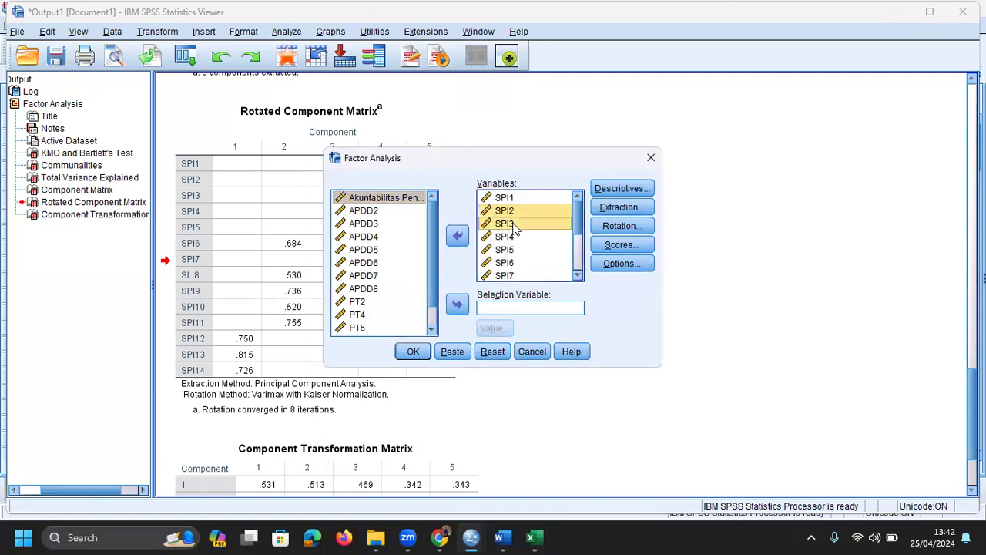
pyautogui.keyDown('ctrl'); pyautogui.click(516, 264); pyautogui.keyUp('ctrl')
pyautogui.click(579, 277)
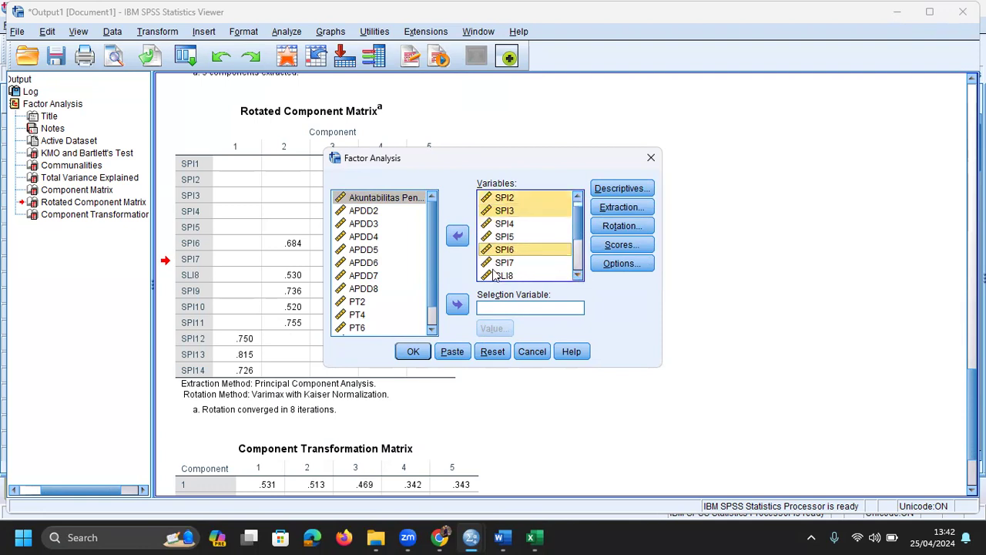
pyautogui.keyDown('ctrl'); pyautogui.click(506, 275); pyautogui.keyUp('ctrl')
pyautogui.click(458, 239)
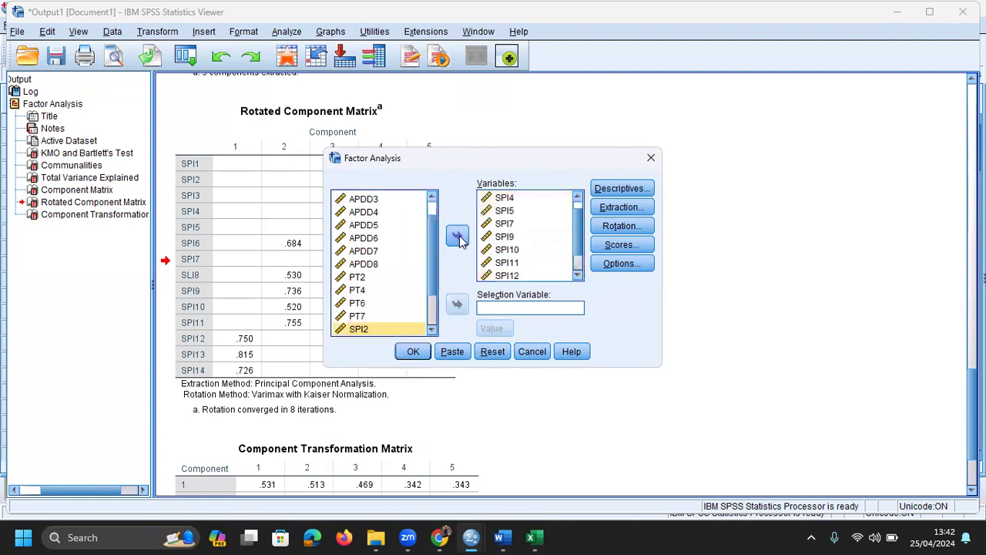
pyautogui.scroll(1, 530, 232)
pyautogui.click(413, 351)
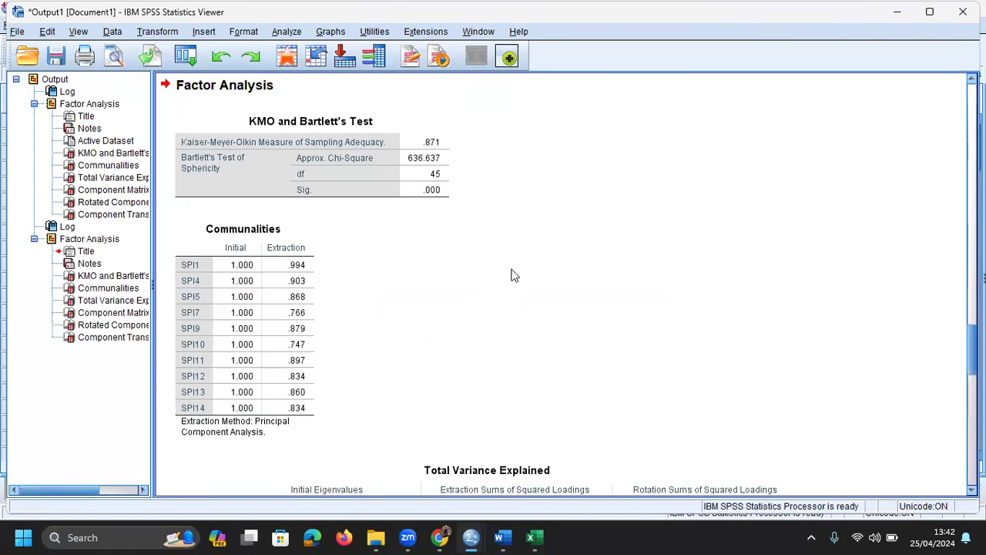
# - Examine the new output from Communalities and Total Variance Explained to the Rotated Component Matrix, checking the component on which each remaining SPI item loads
pyautogui.scroll(-5, 418, 214)
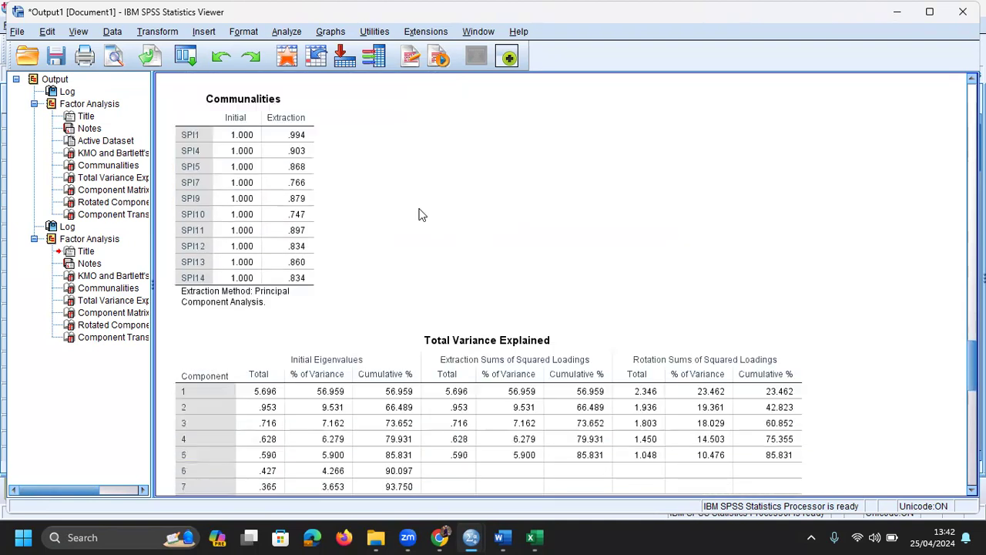
pyautogui.click(422, 214)
pyautogui.scroll(-10, 422, 215)
pyautogui.click(424, 215)
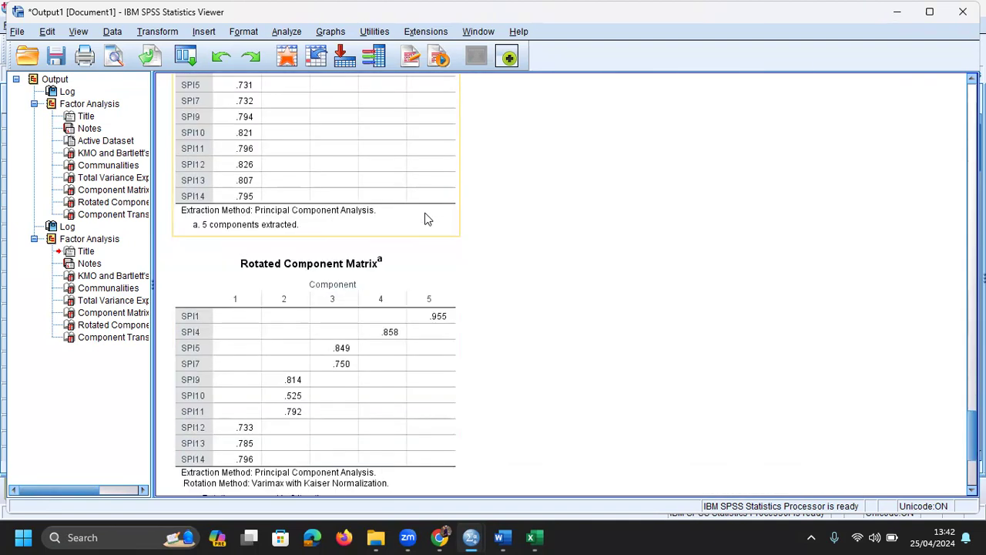
pyautogui.scroll(-2, 440, 226)
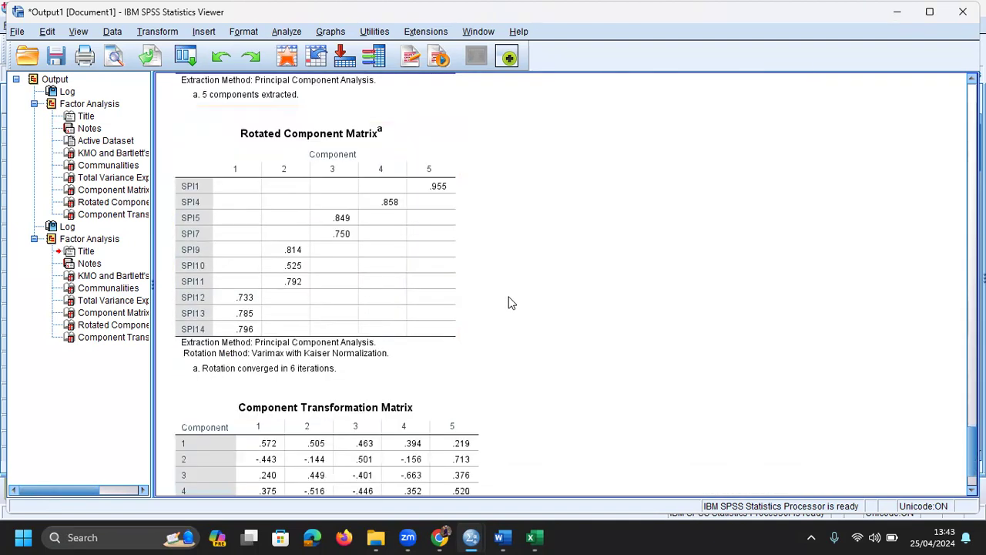
pyautogui.click(378, 235)
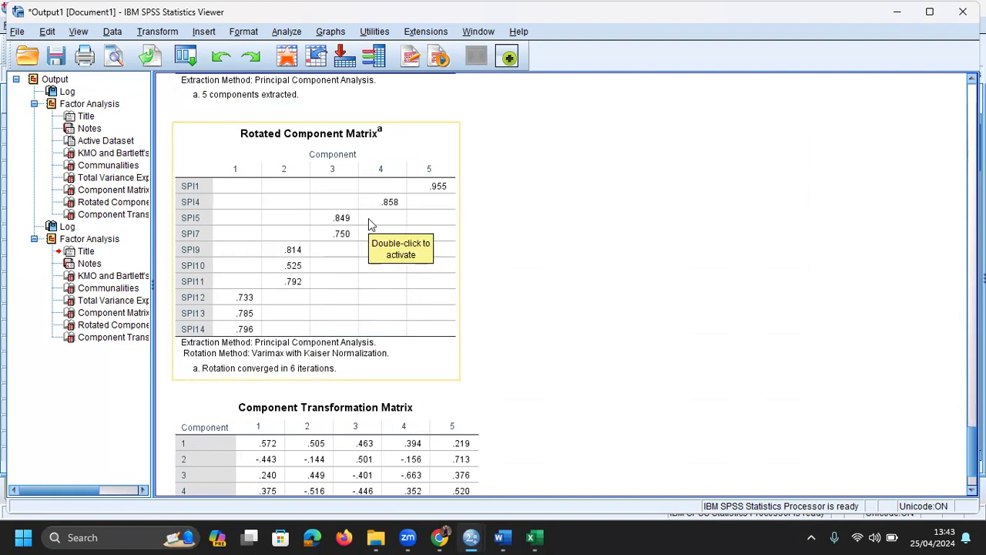
pyautogui.click(189, 189)
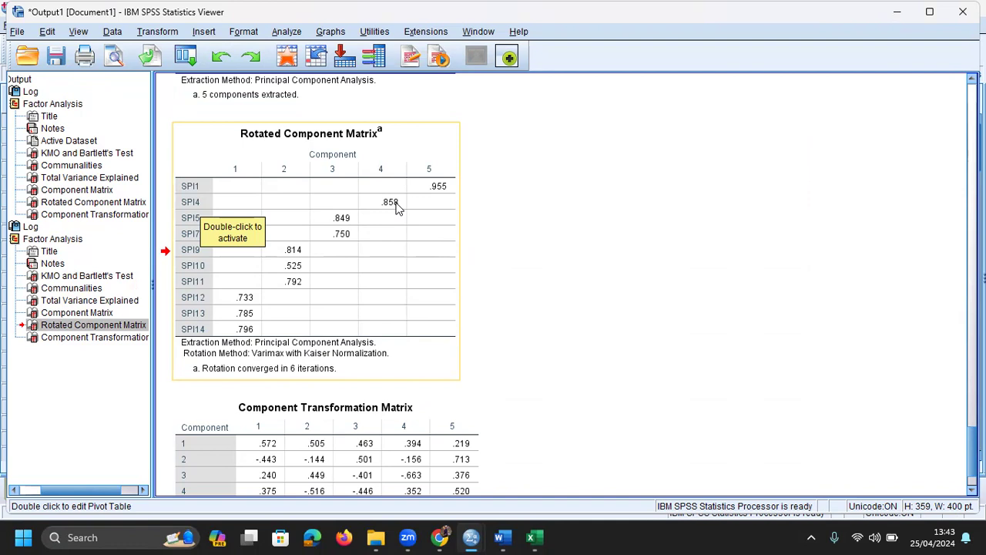
pyautogui.click(342, 235)
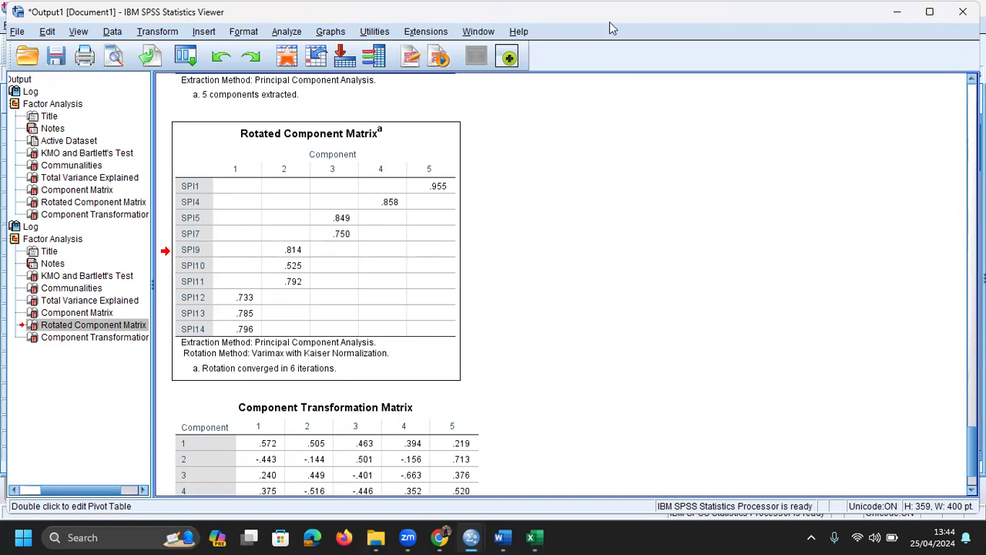
pyautogui.click(595, 324)
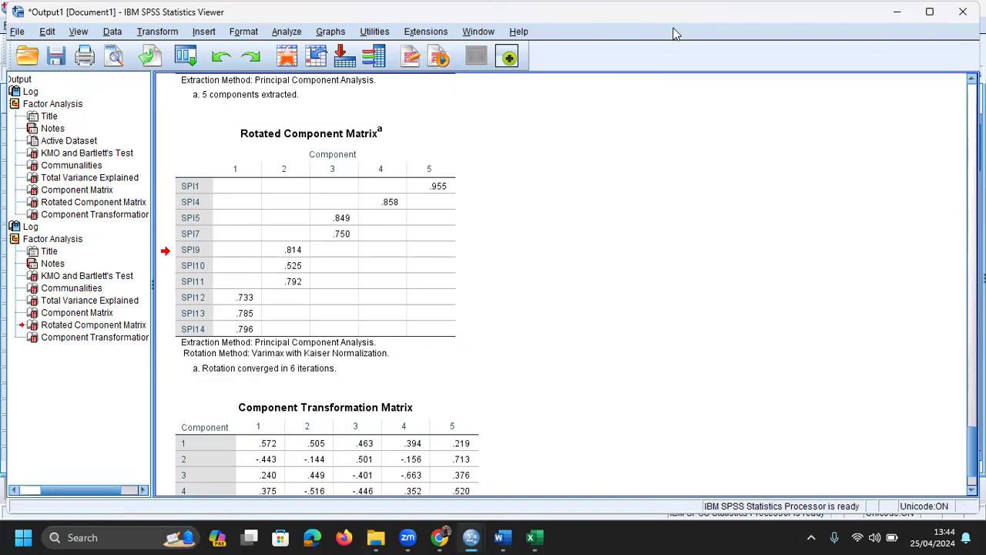